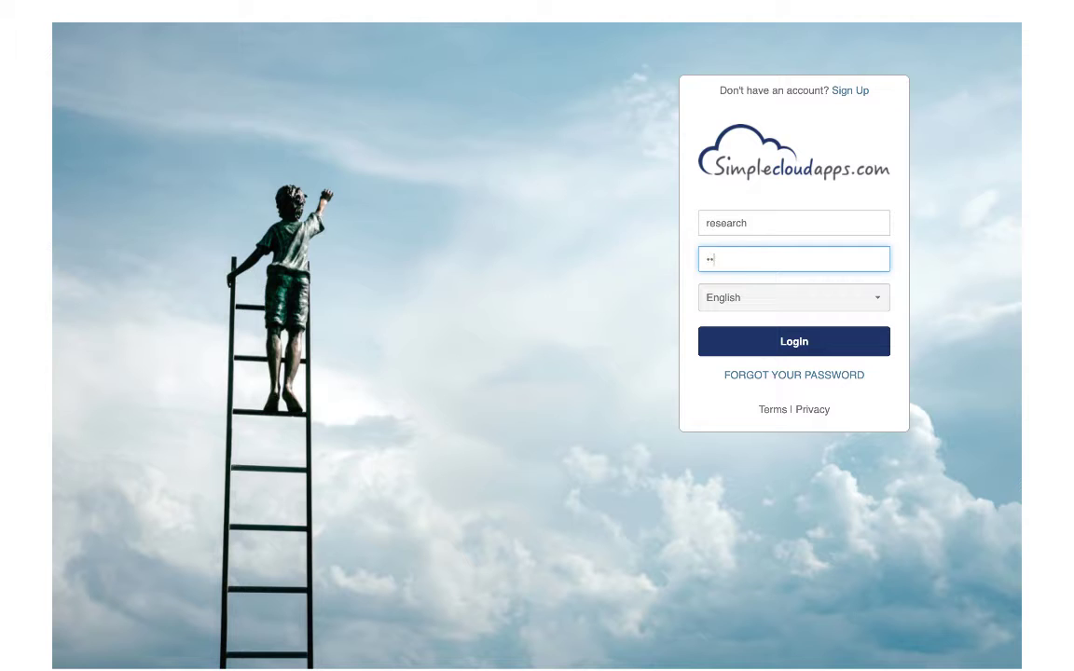
Log in by entering the account password and open the Easy Interviews app
text(•)
key(Return)
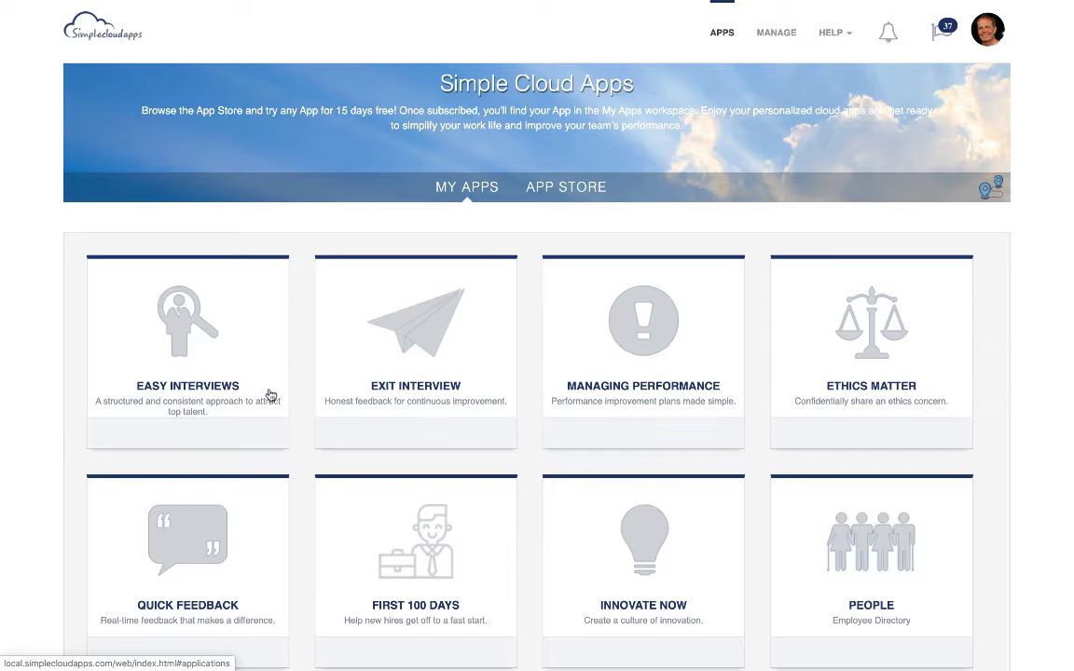
click(222, 366)
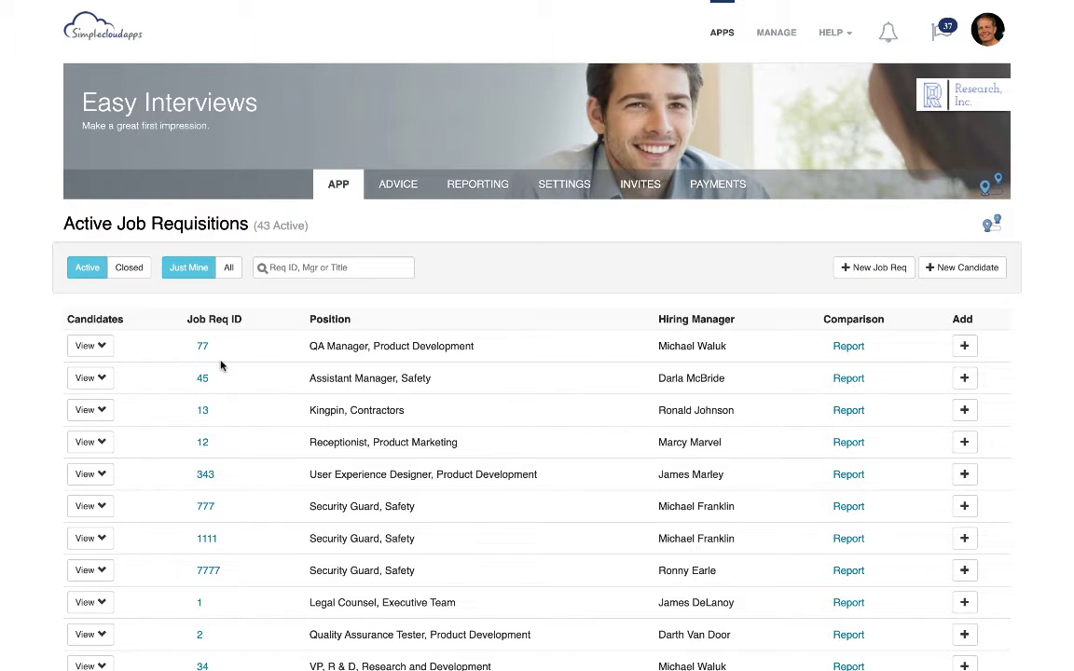
Start a new job requisition numbered 555 with position title QA Team Lead and department Product Development (PD)
click(894, 271)
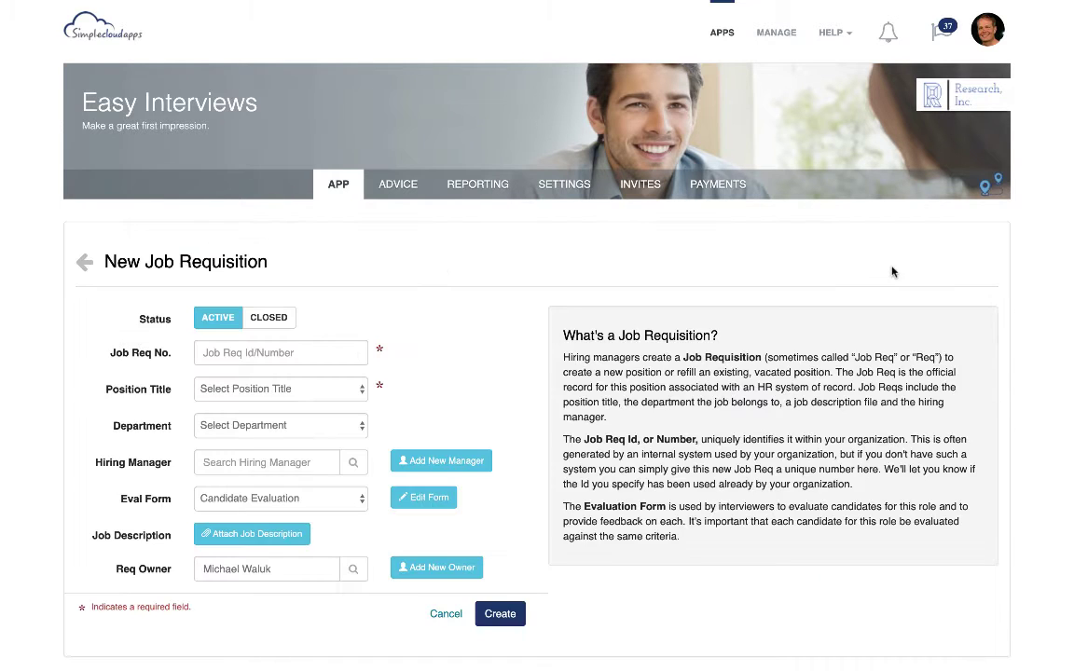
click(257, 353)
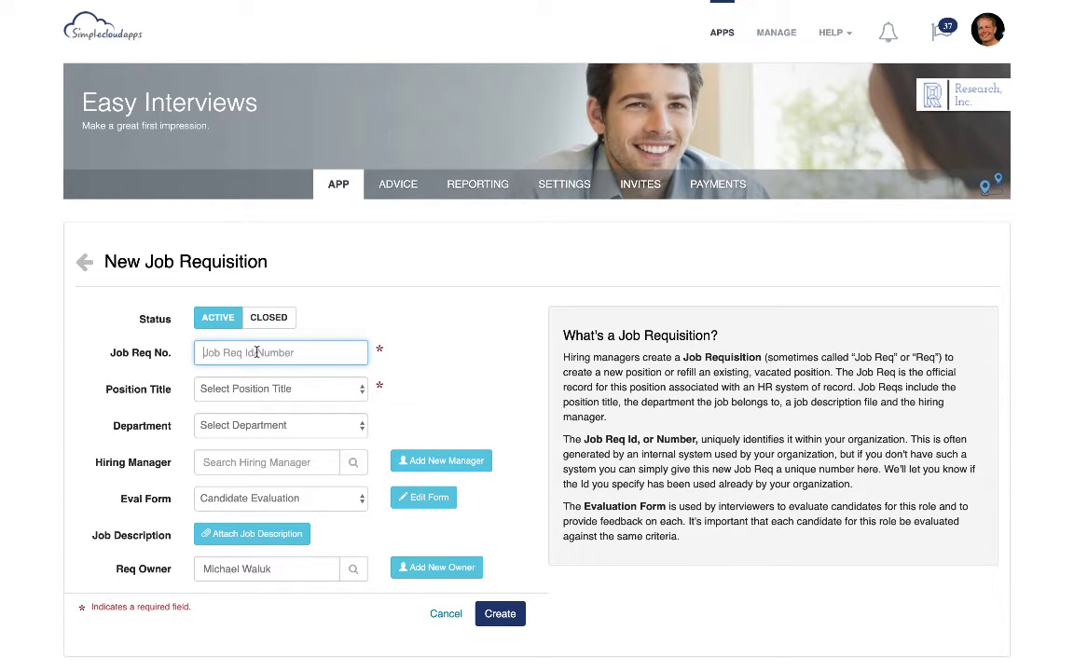
text(555)
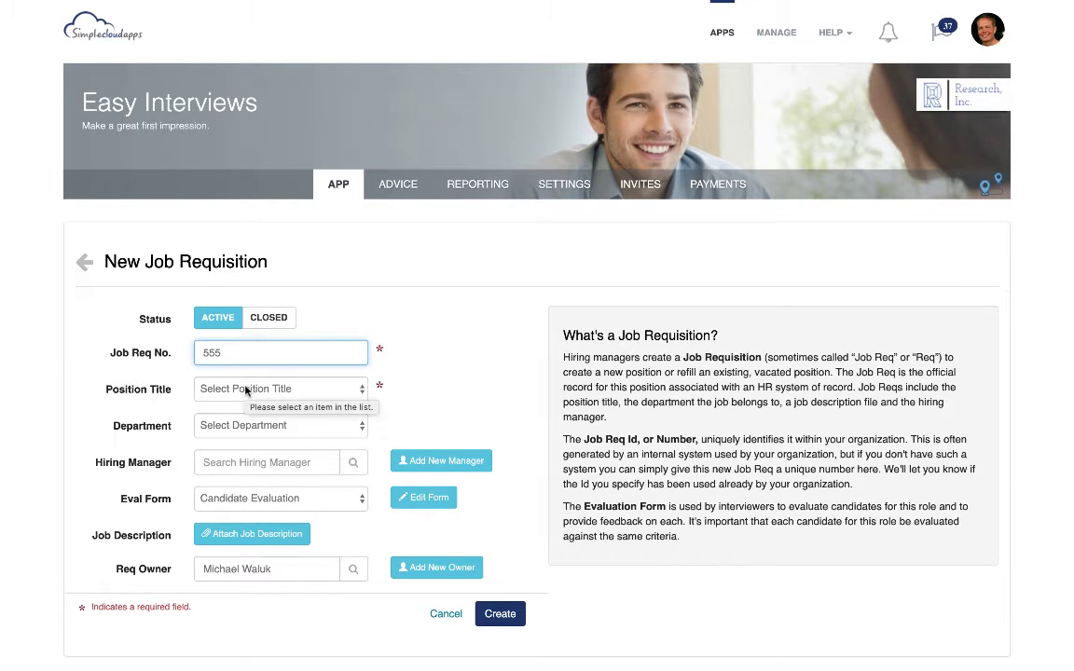
click(246, 391)
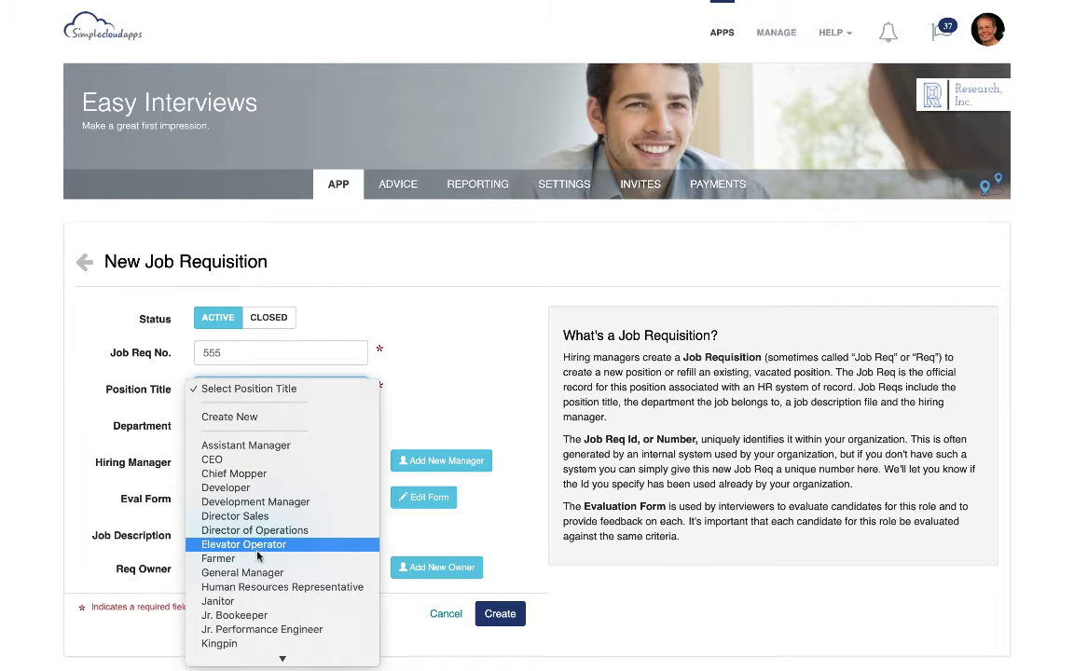
scroll(262, 623, down, 5)
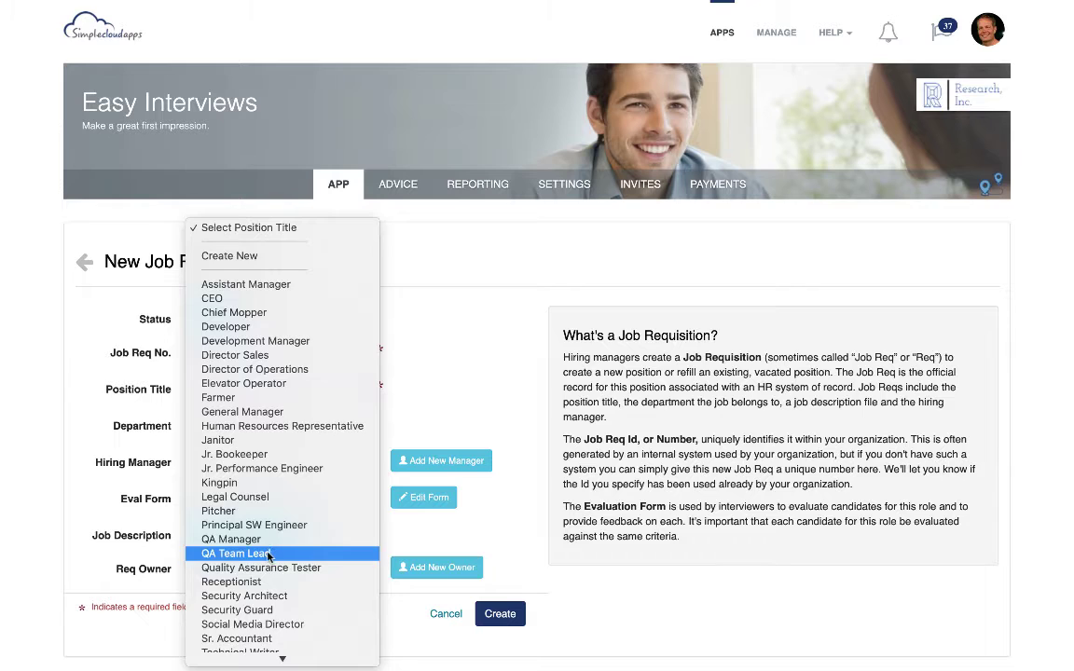
click(268, 557)
click(249, 426)
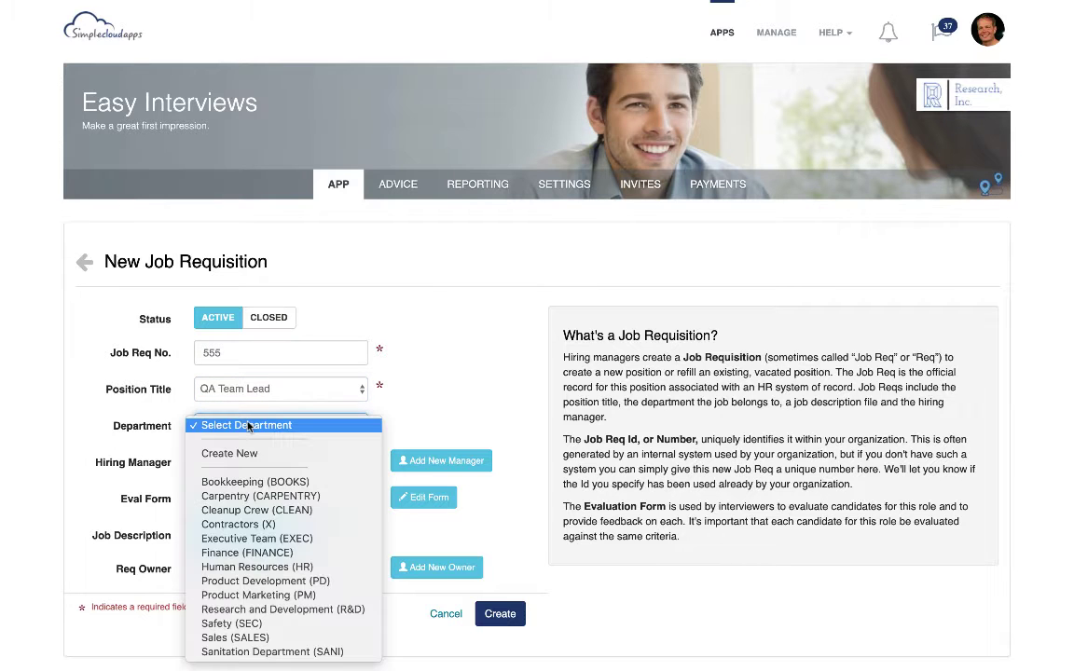
click(237, 582)
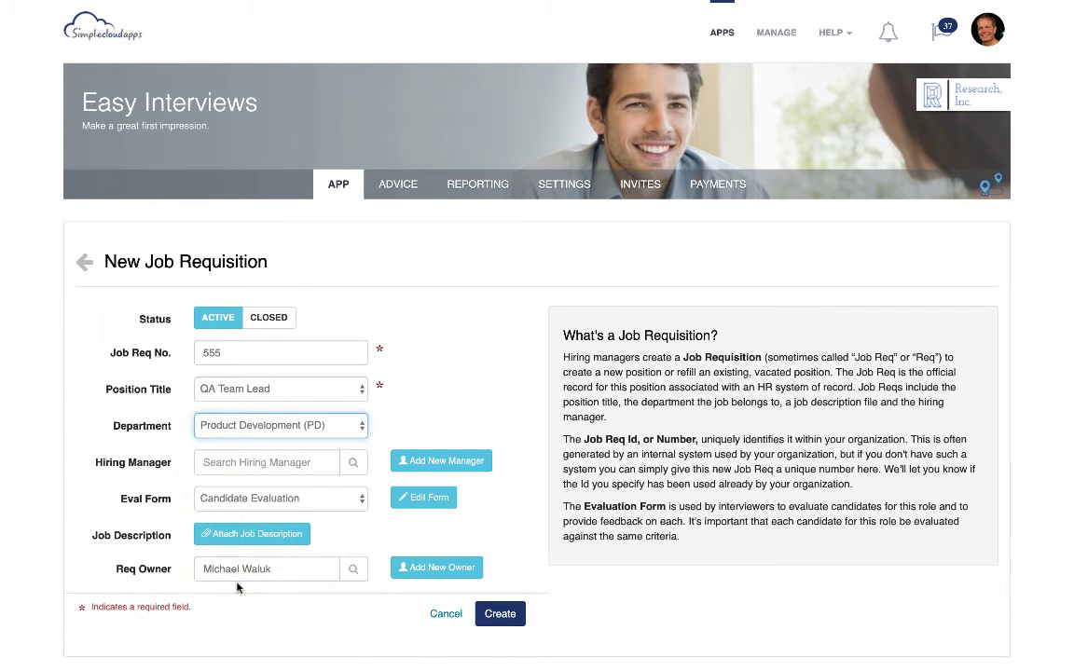
click(274, 393)
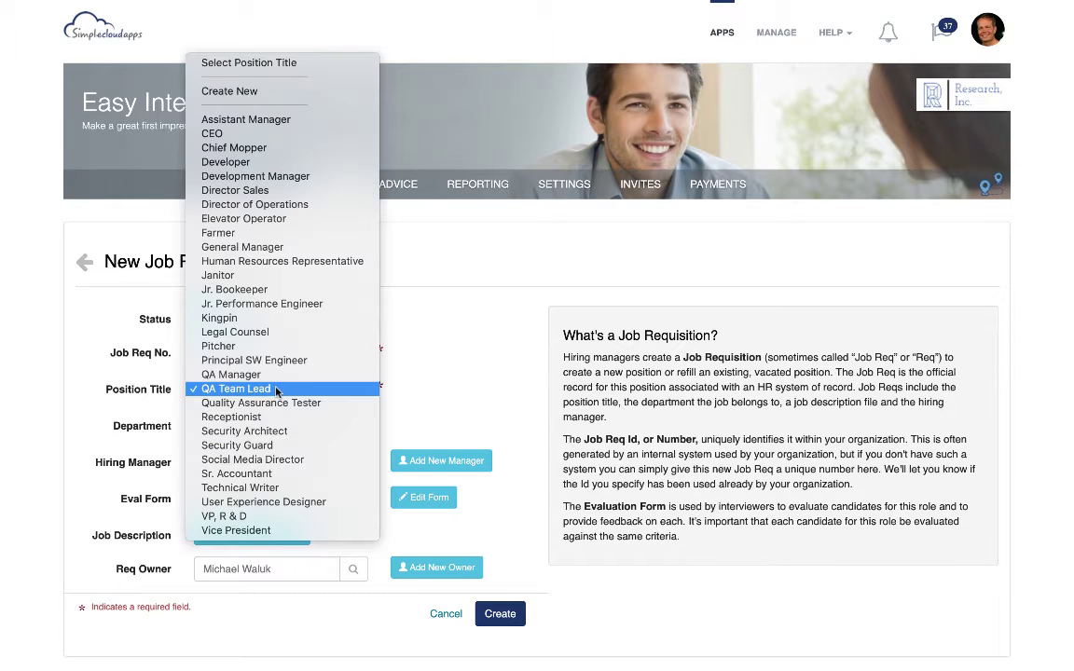
click(432, 382)
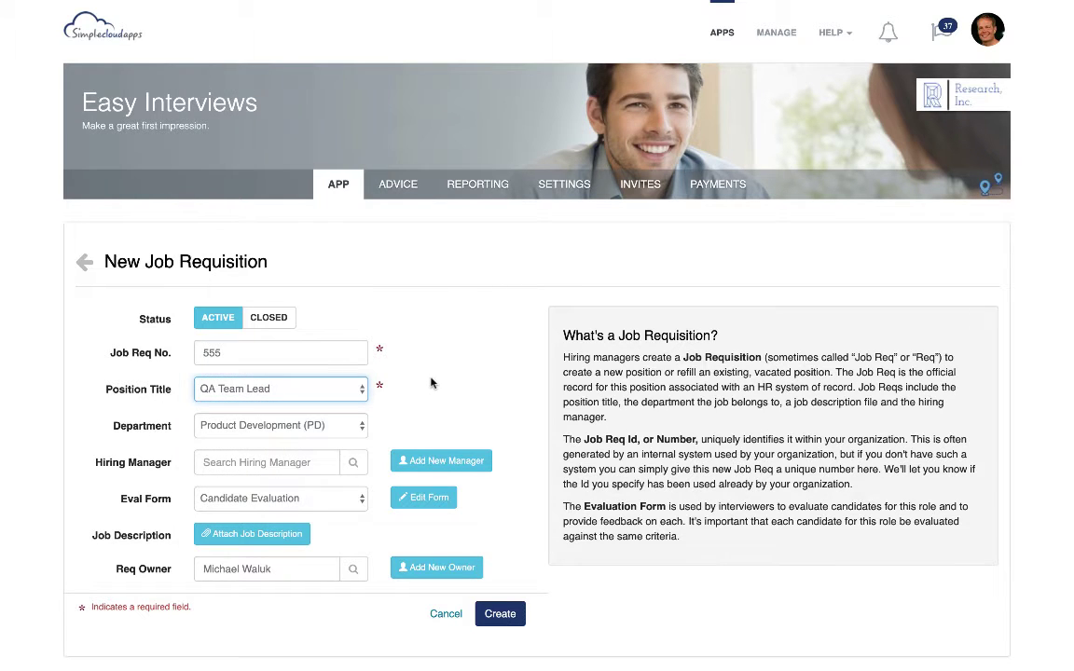
Search for and assign the requisition's hiring manager, keeping Candidate Evaluation as the evaluation form
click(285, 462)
text(Mi)
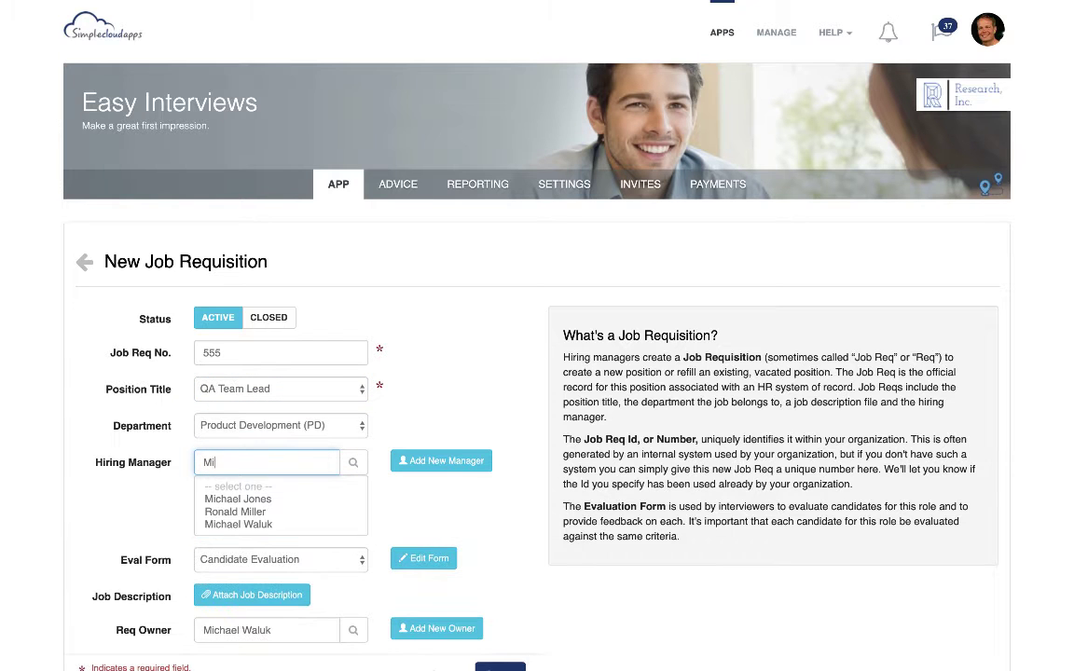
click(258, 530)
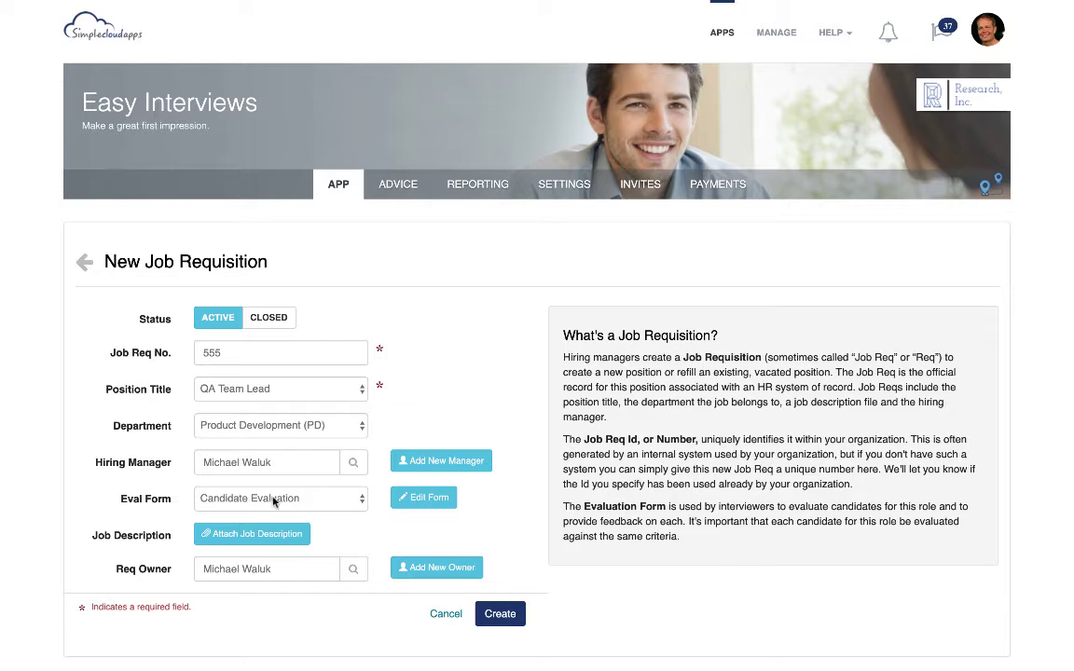
click(326, 500)
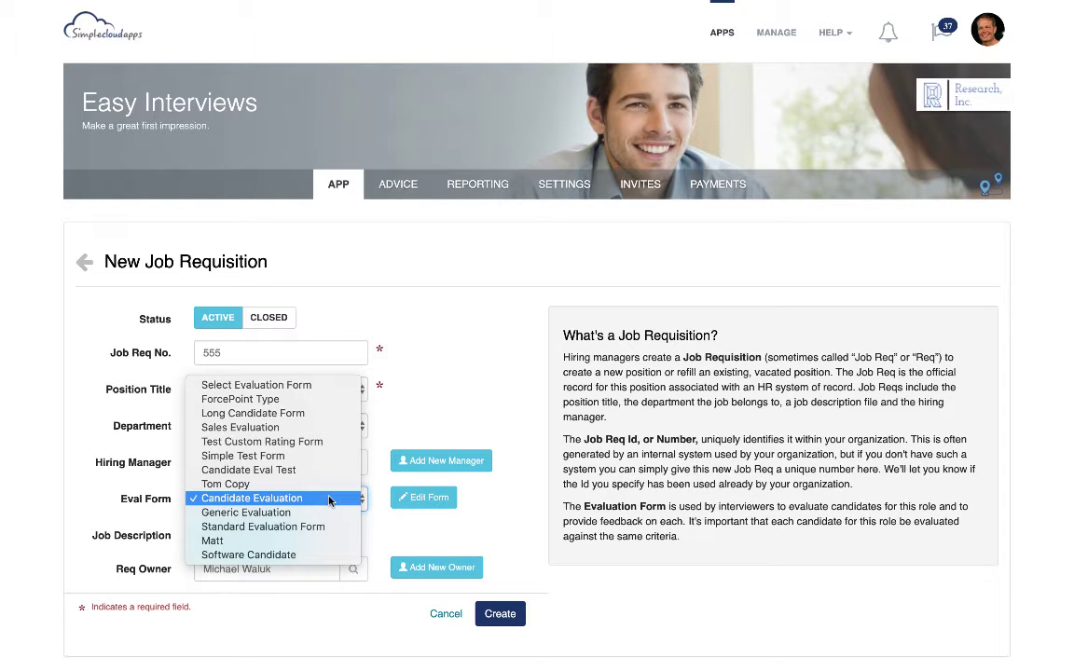
click(376, 500)
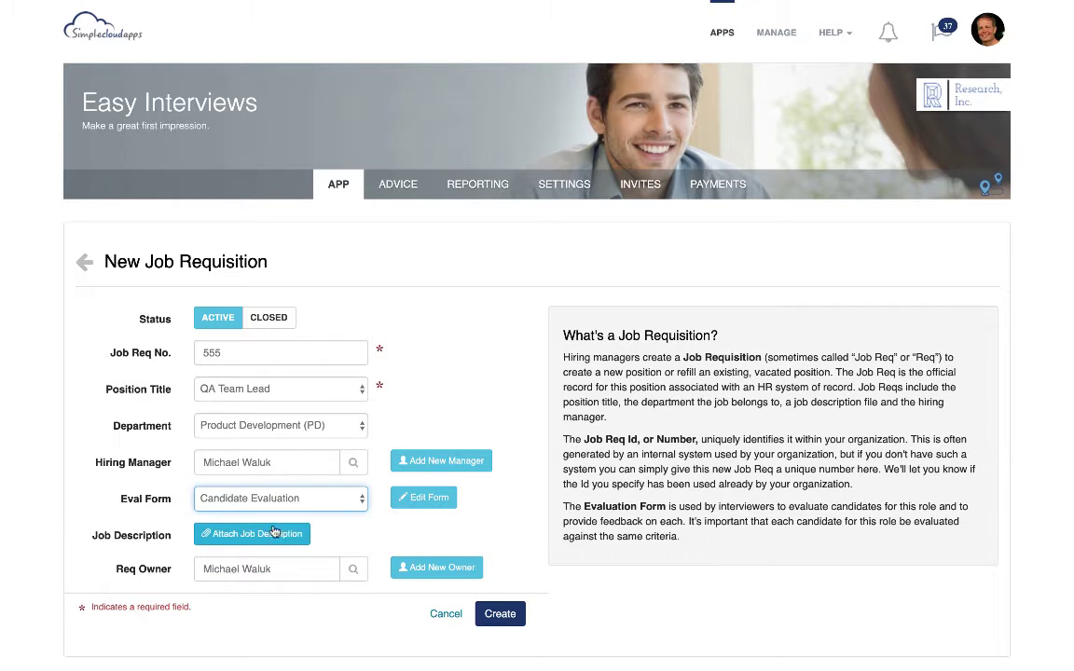
Attach Lead UX Designer.pdf from the organization drive as the job description and save the requisition
click(269, 535)
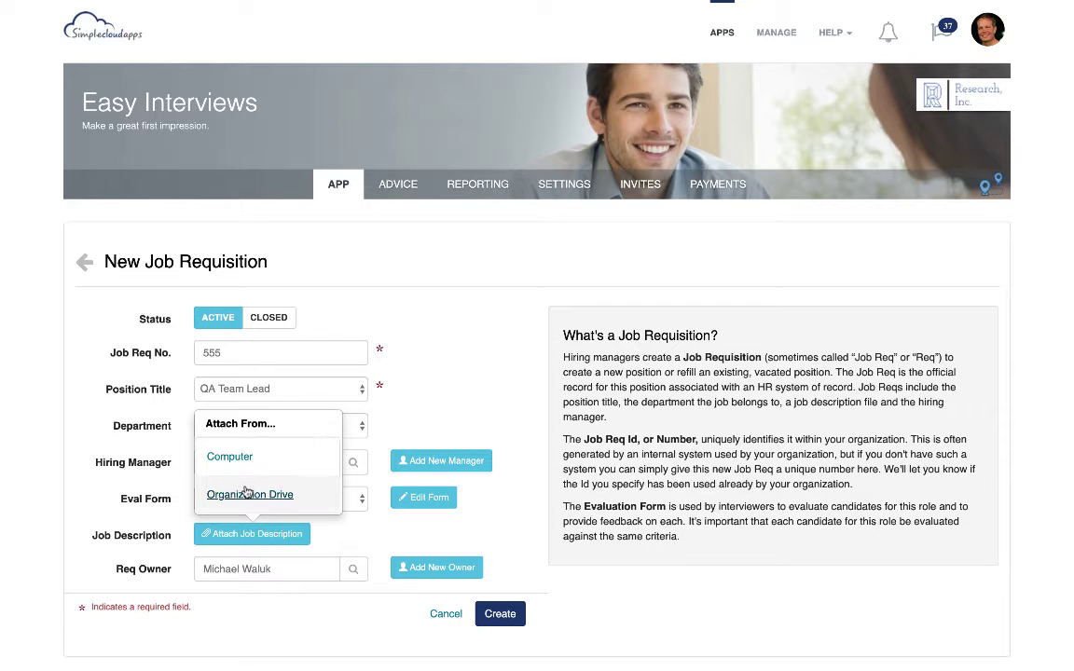
click(247, 495)
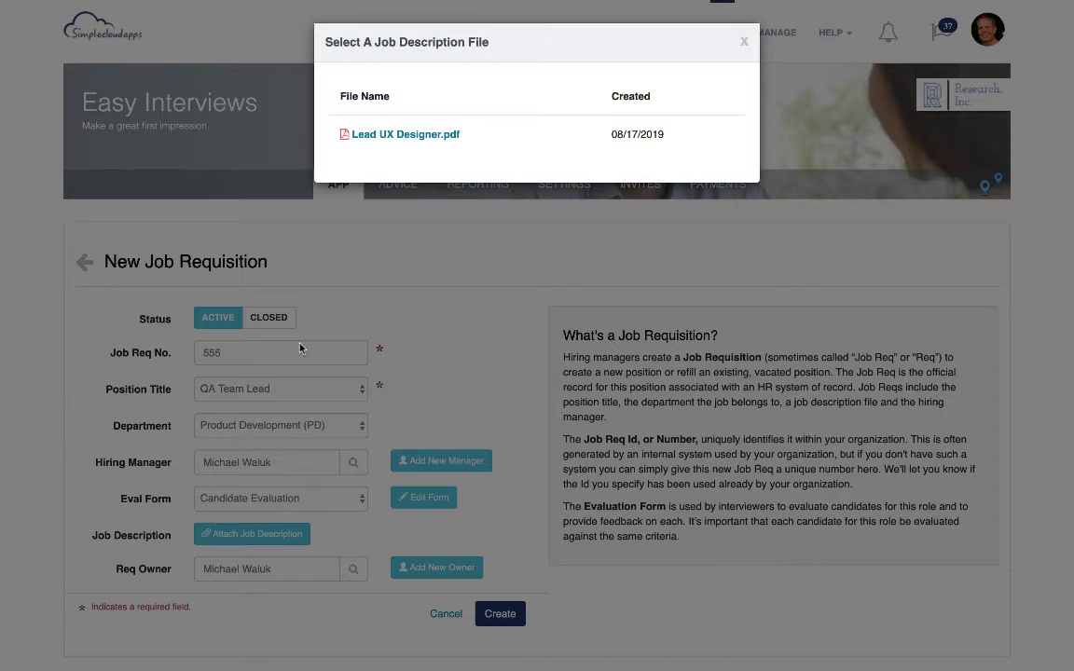
click(406, 134)
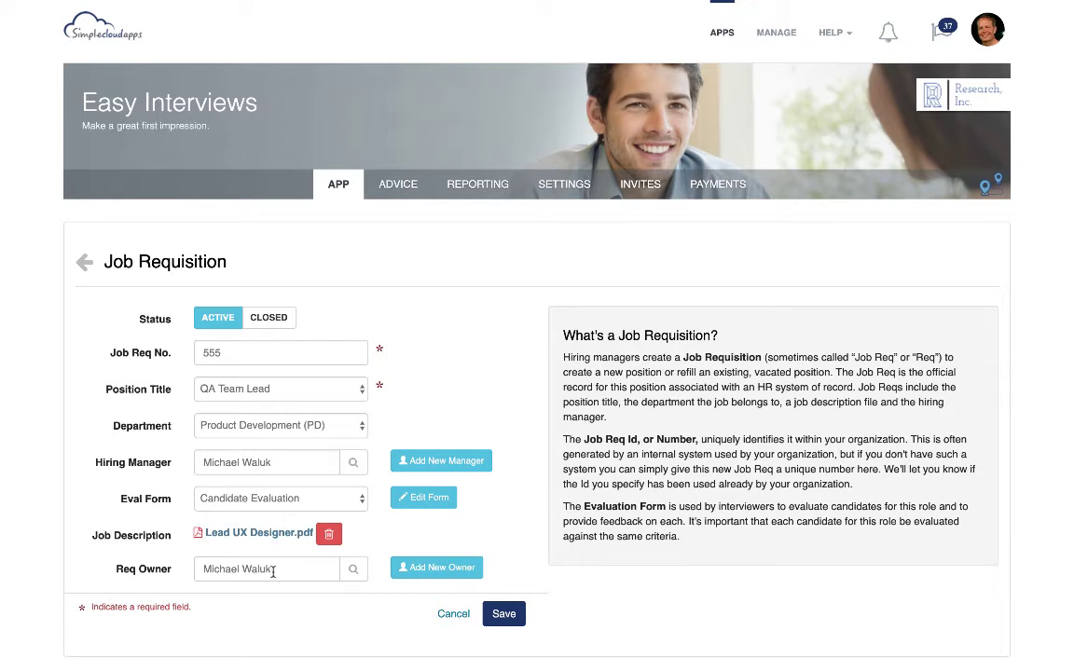
click(499, 615)
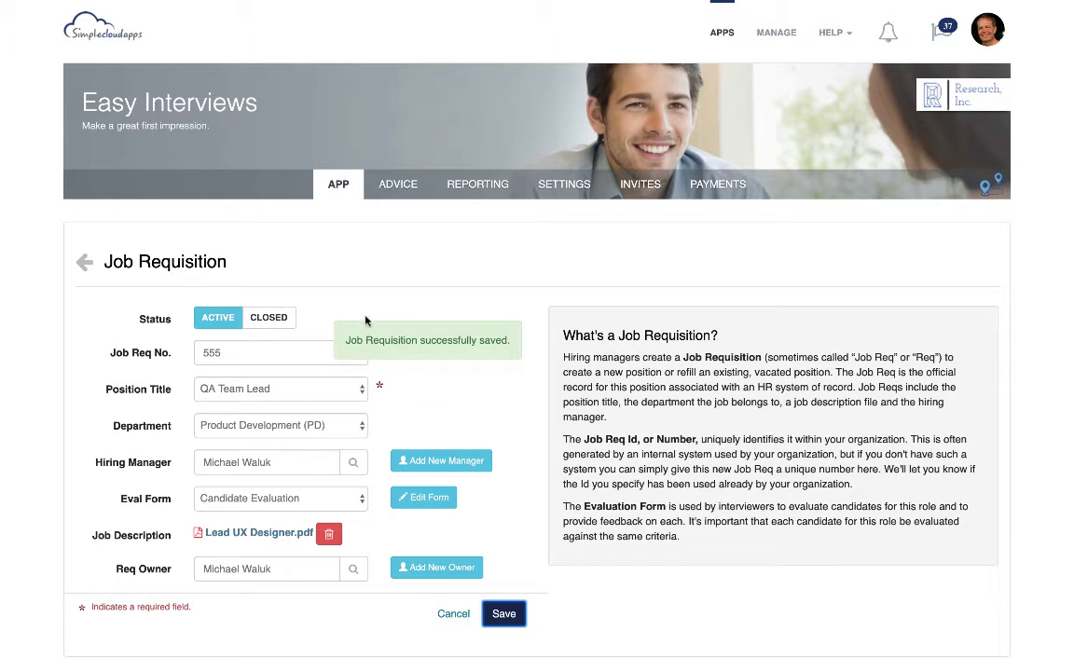
Filter the active job requisitions by 555 and expand the candidate list of the QA Team Lead requisition
click(334, 187)
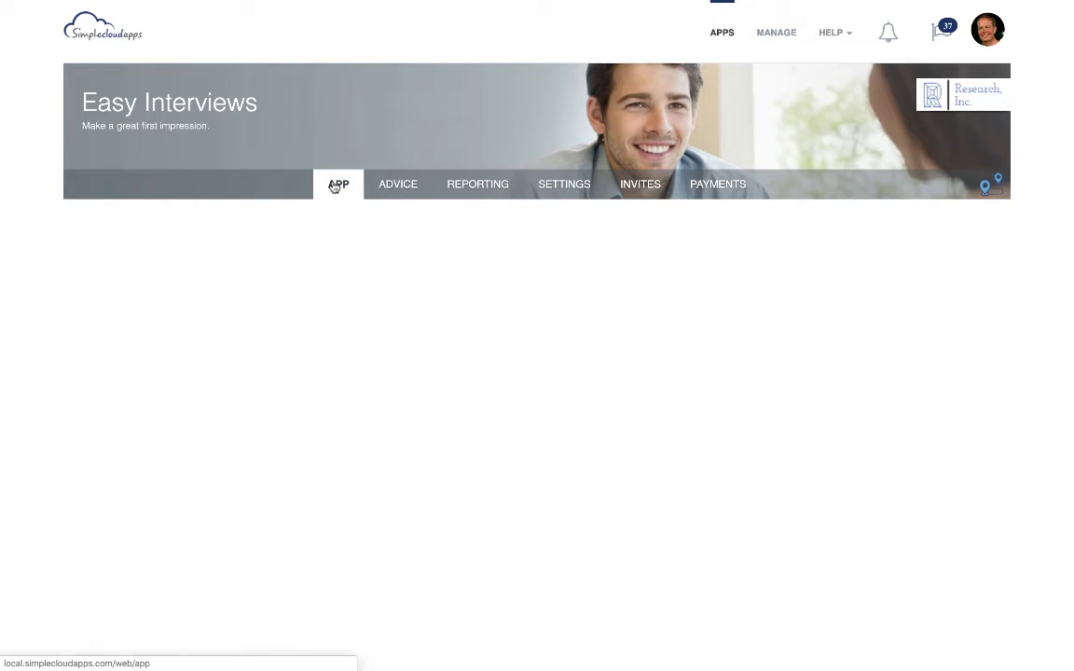
click(344, 268)
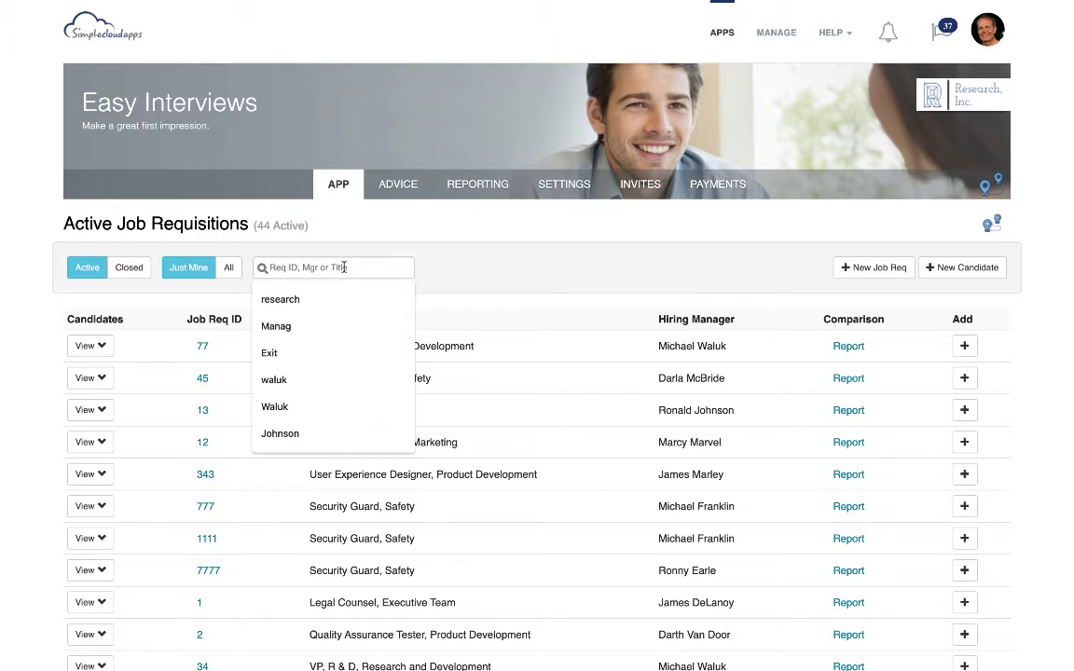
text(555)
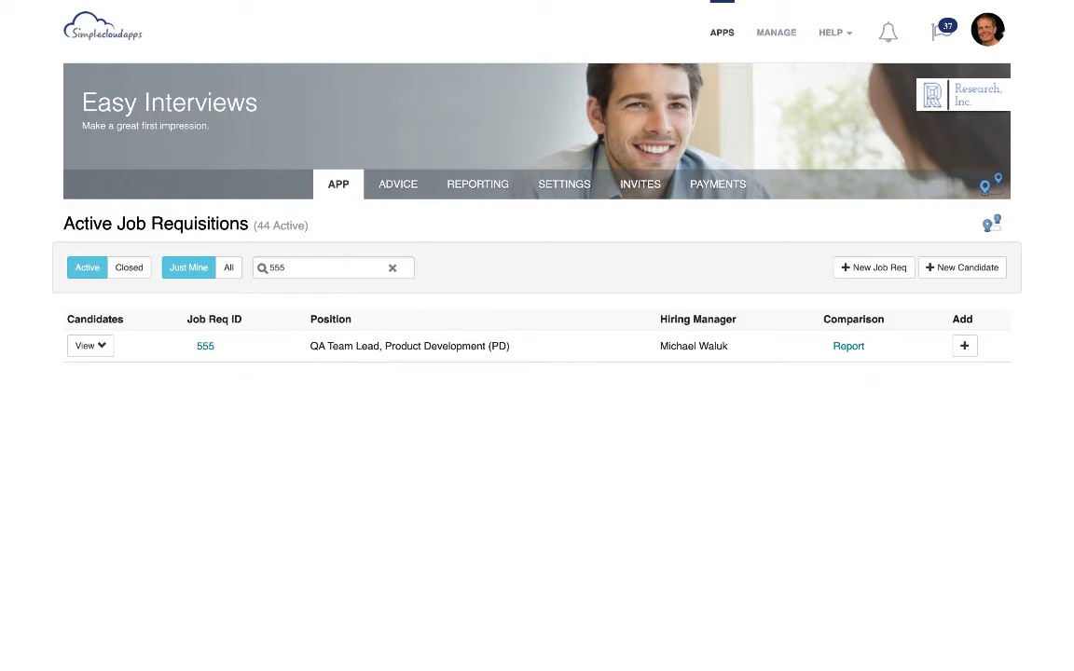
click(337, 345)
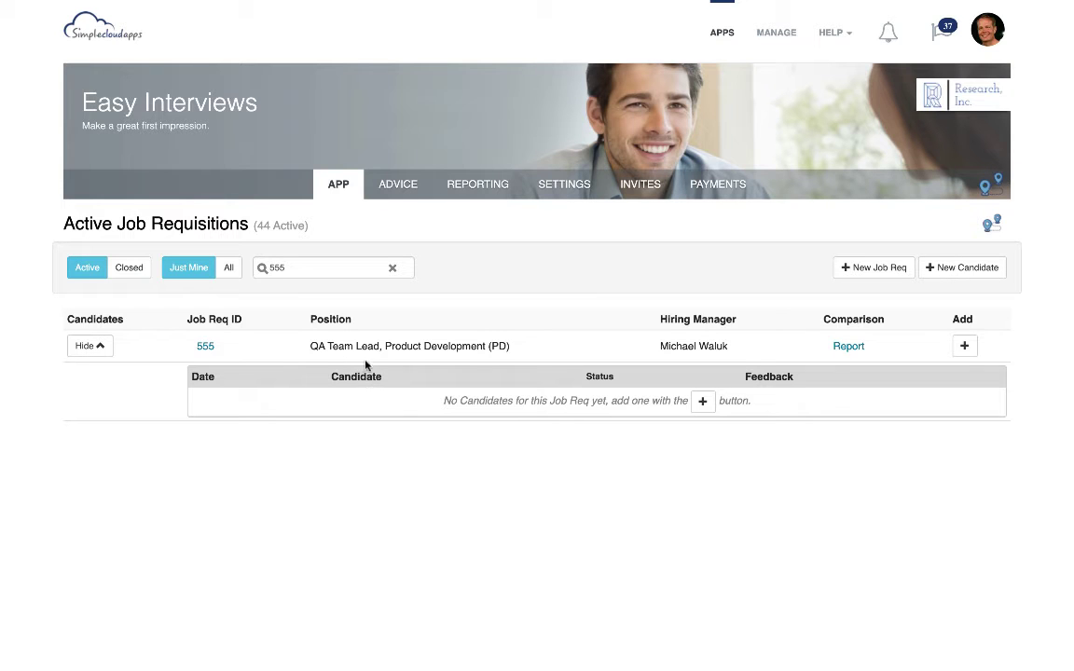
Add a new external candidate to requisition 555 and enter the candidate's first and last name
click(701, 404)
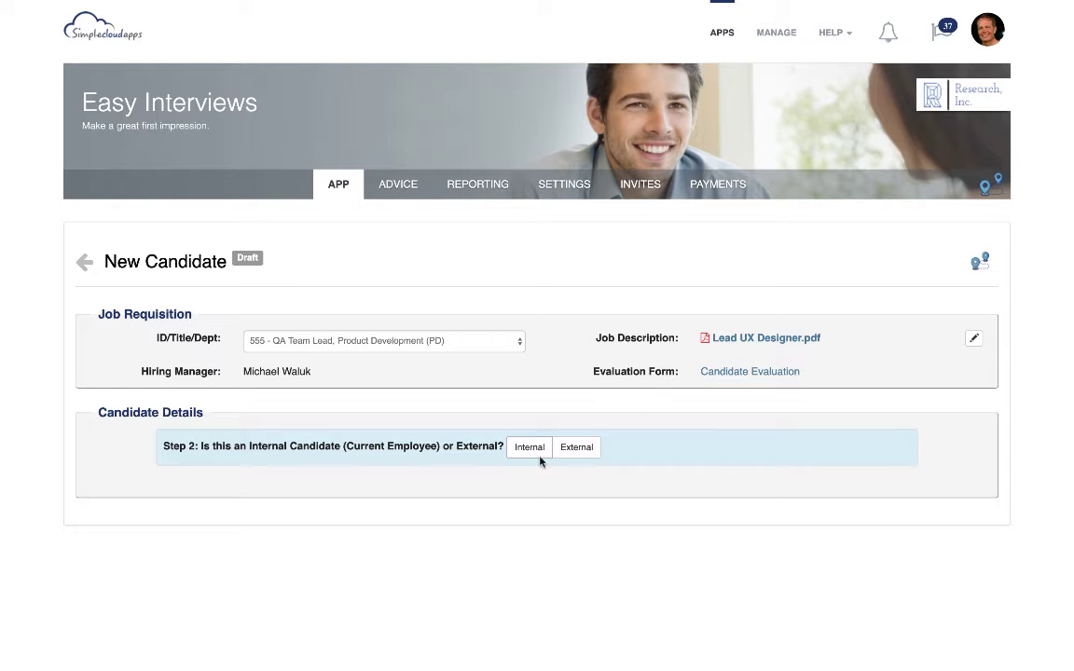
click(577, 449)
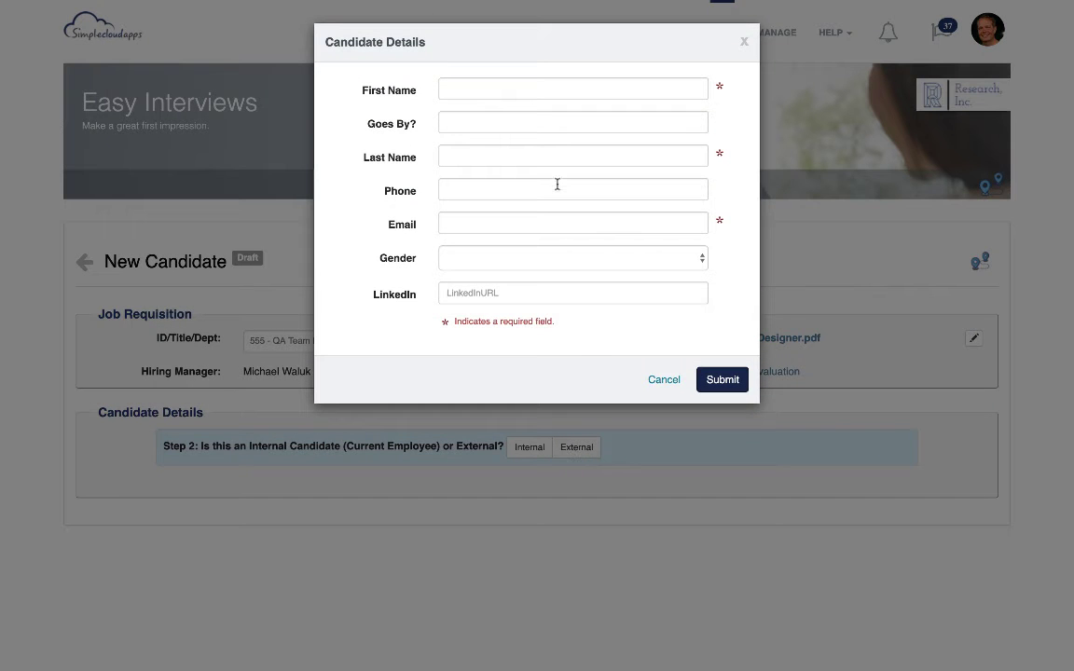
click(512, 95)
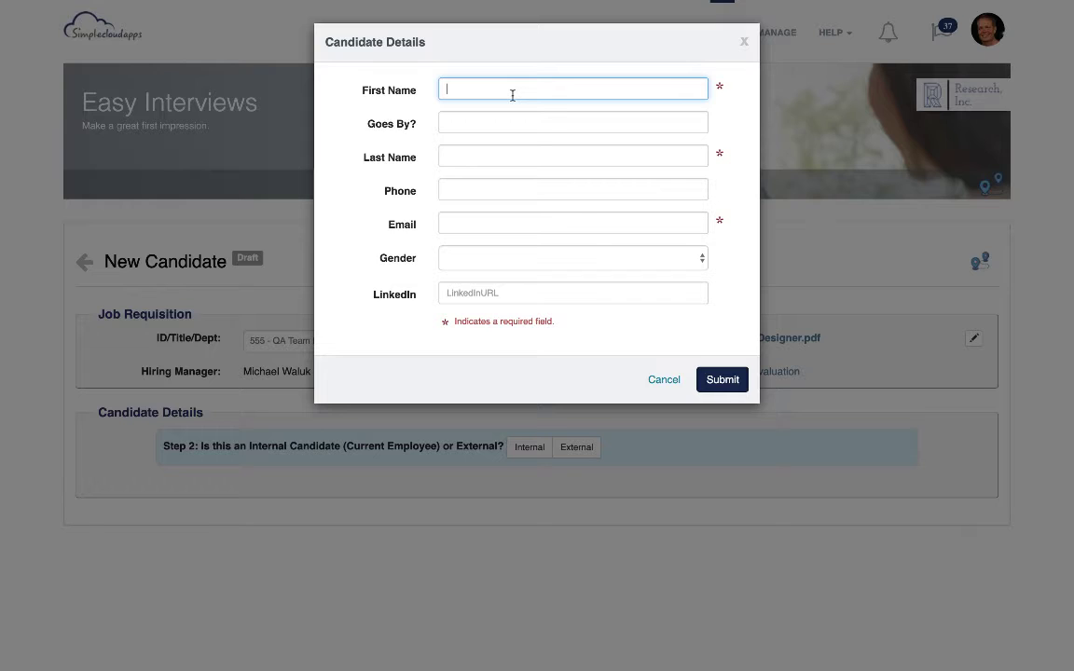
key(Tab)
key(Tab)
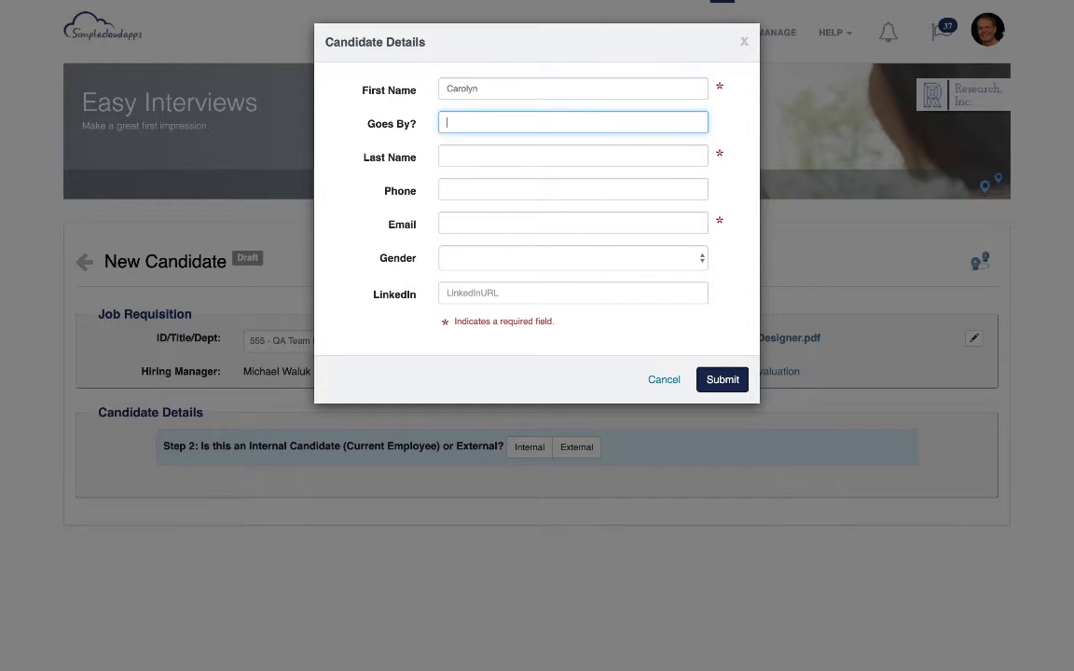
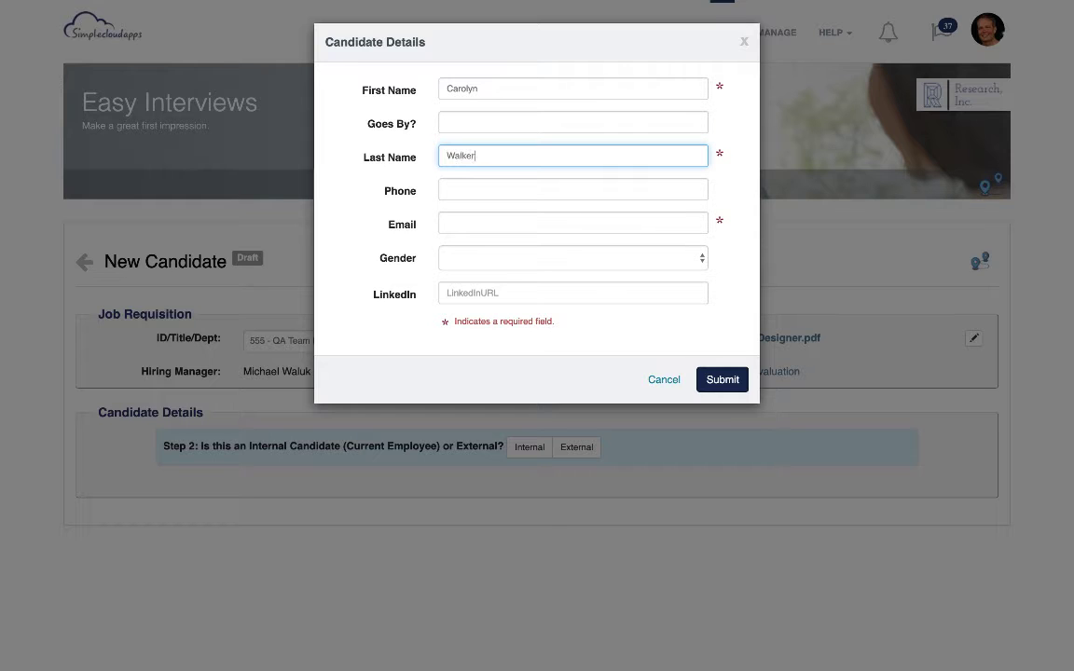
Fill in the candidate's e-mail address, leaving the phone number blank
key(Tab)
key(Tab)
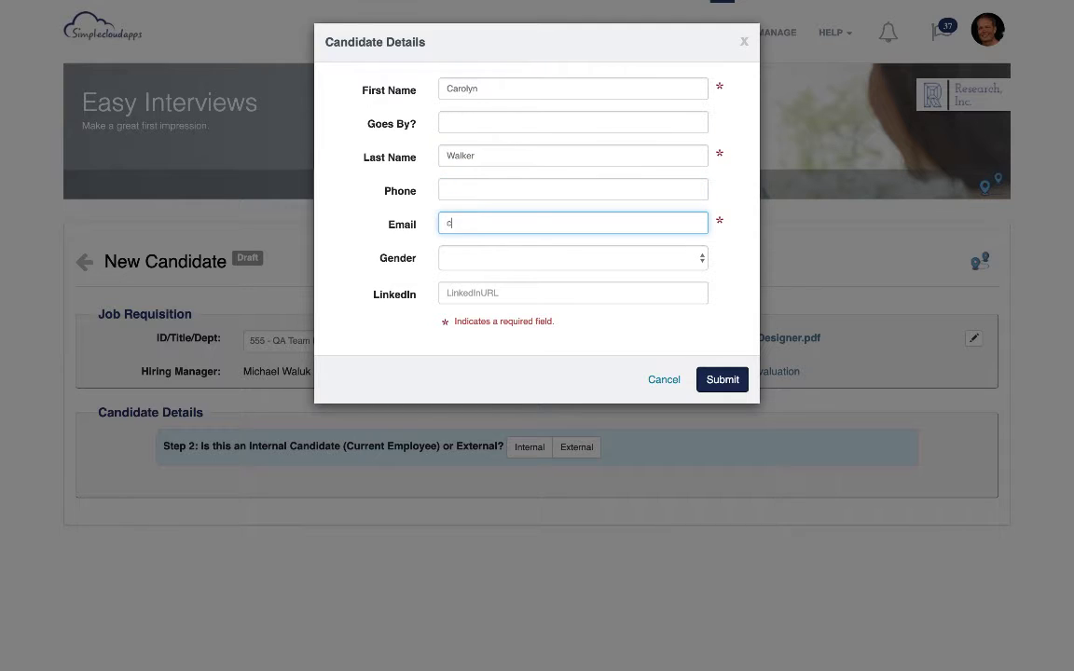
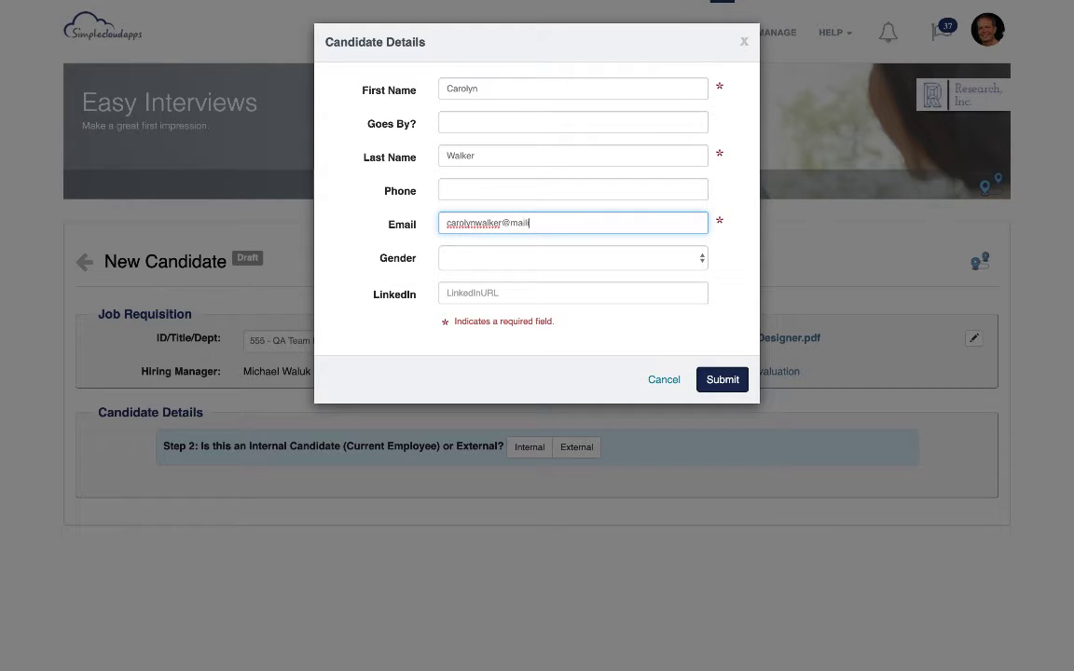
Set the candidate's gender to Female and submit the candidate details
click(650, 255)
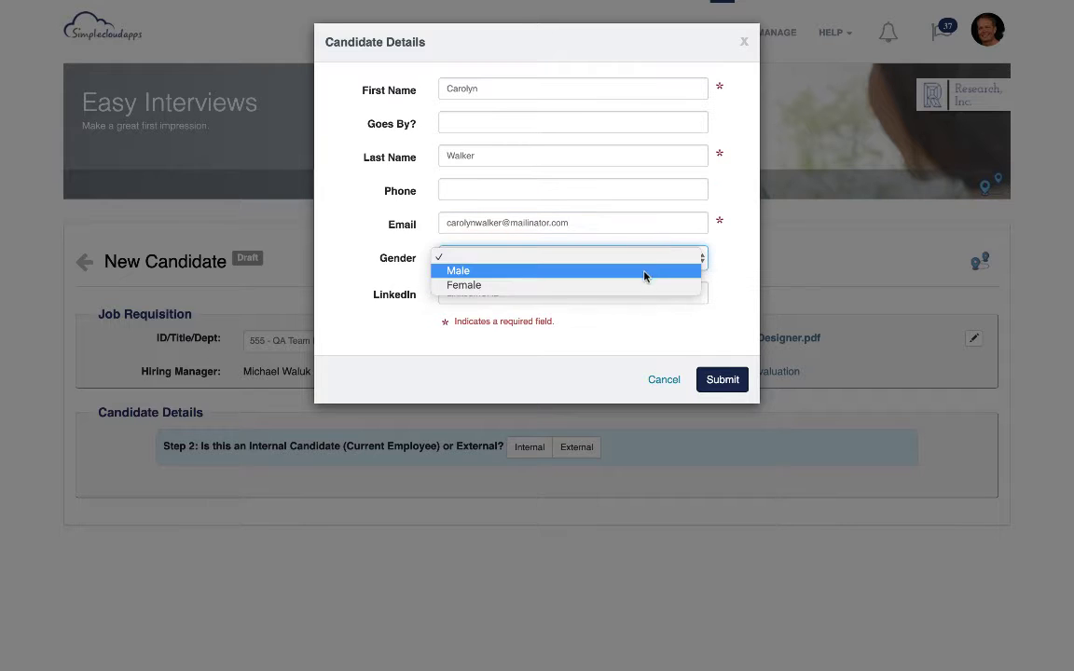
click(642, 289)
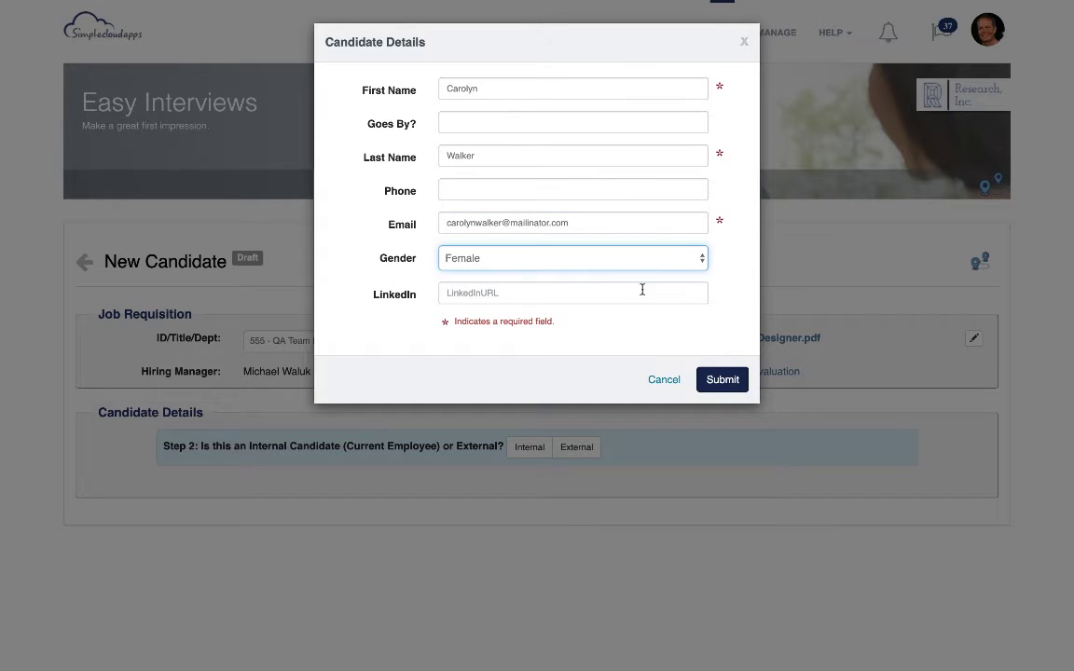
click(720, 380)
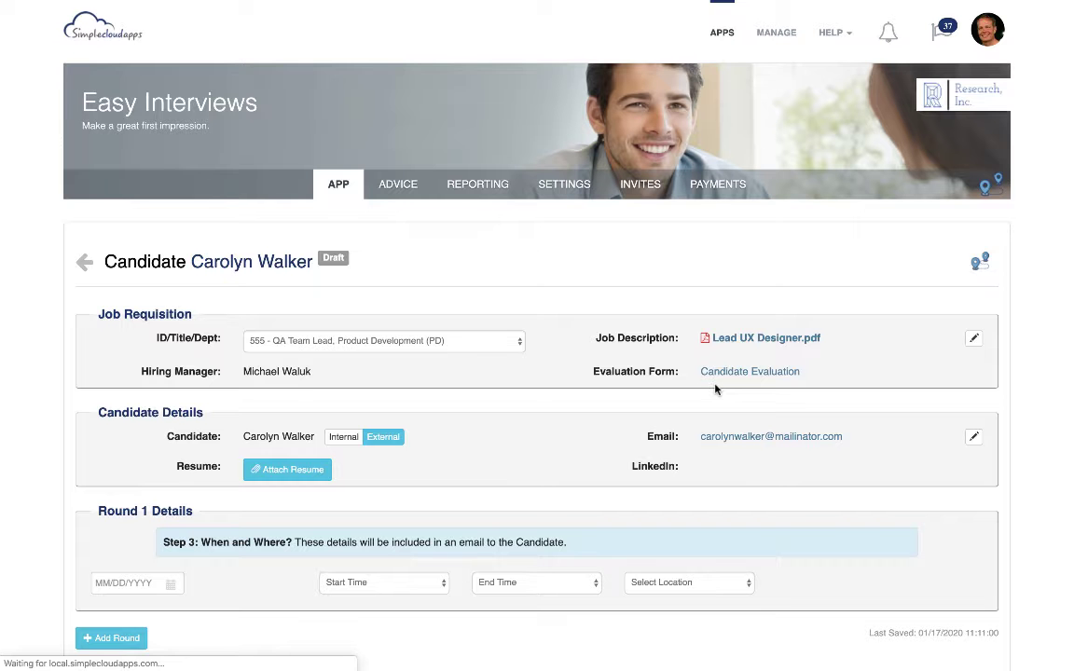
Attach A_Resume.docx from the computer's Demo Content folder as the candidate's resume
click(298, 469)
click(288, 400)
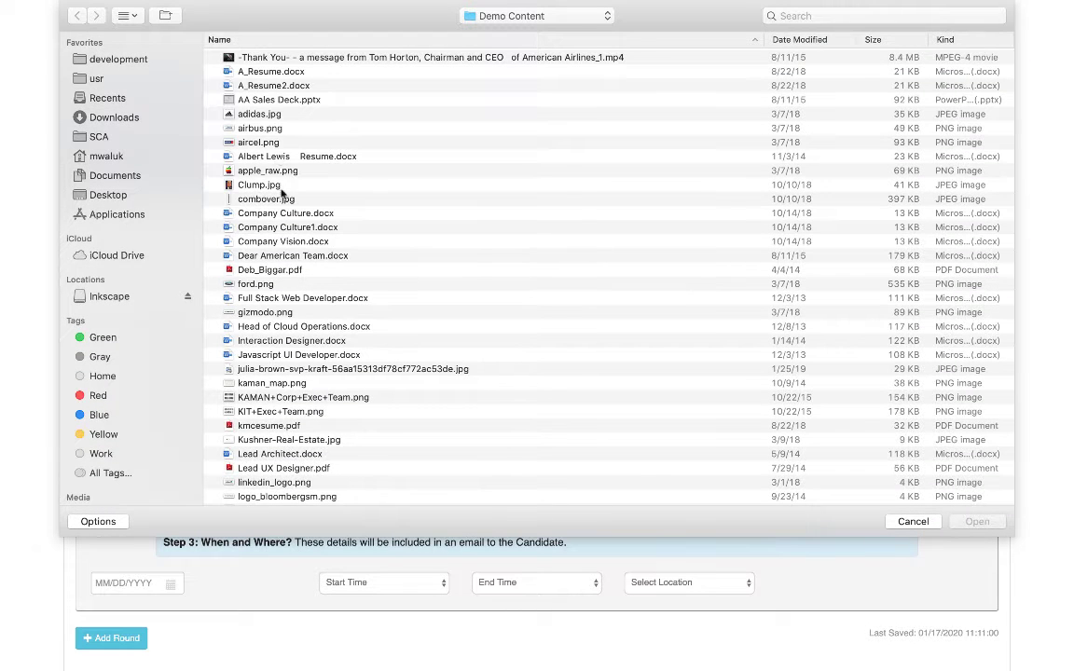
double_click(274, 73)
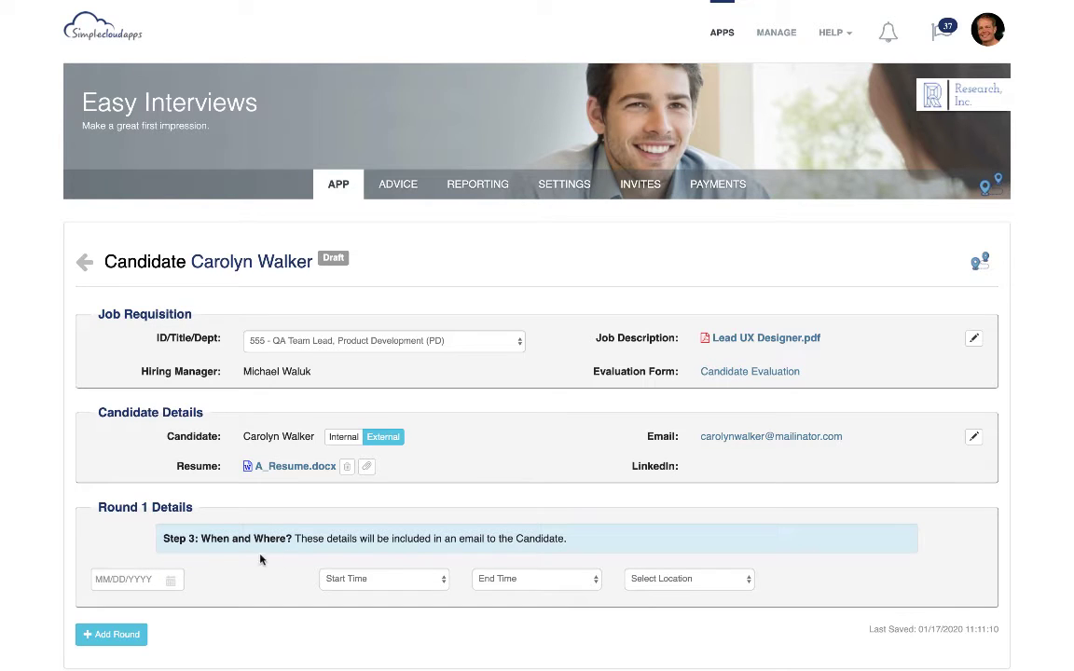
Schedule the Round 1 interview for 01/17/2020 from 10:00 AM to 11:00 AM
click(140, 579)
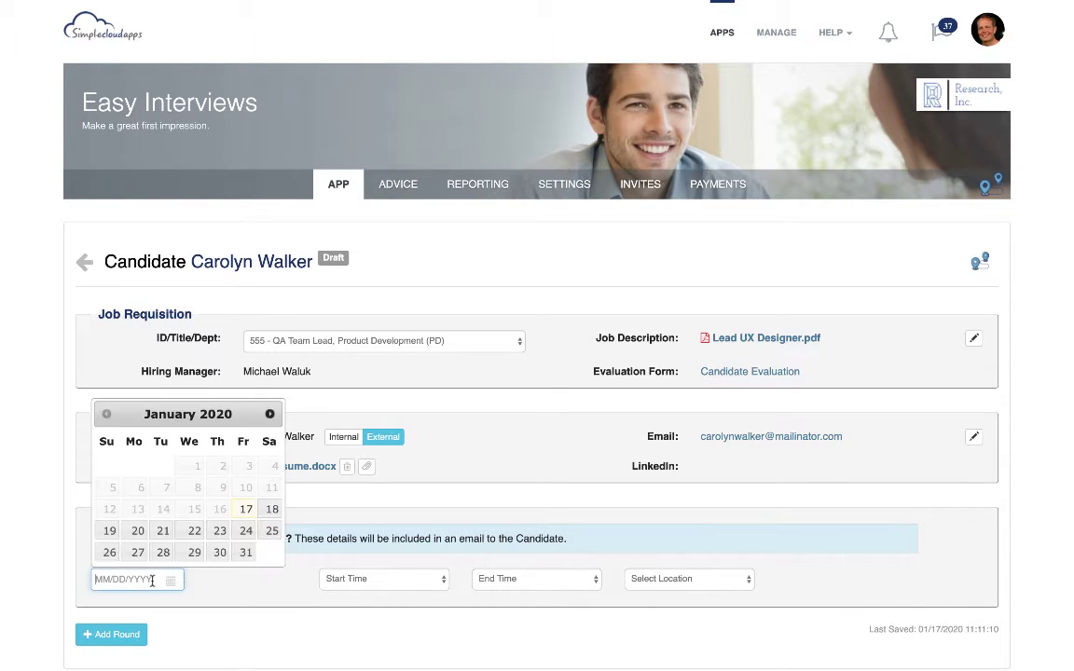
click(246, 510)
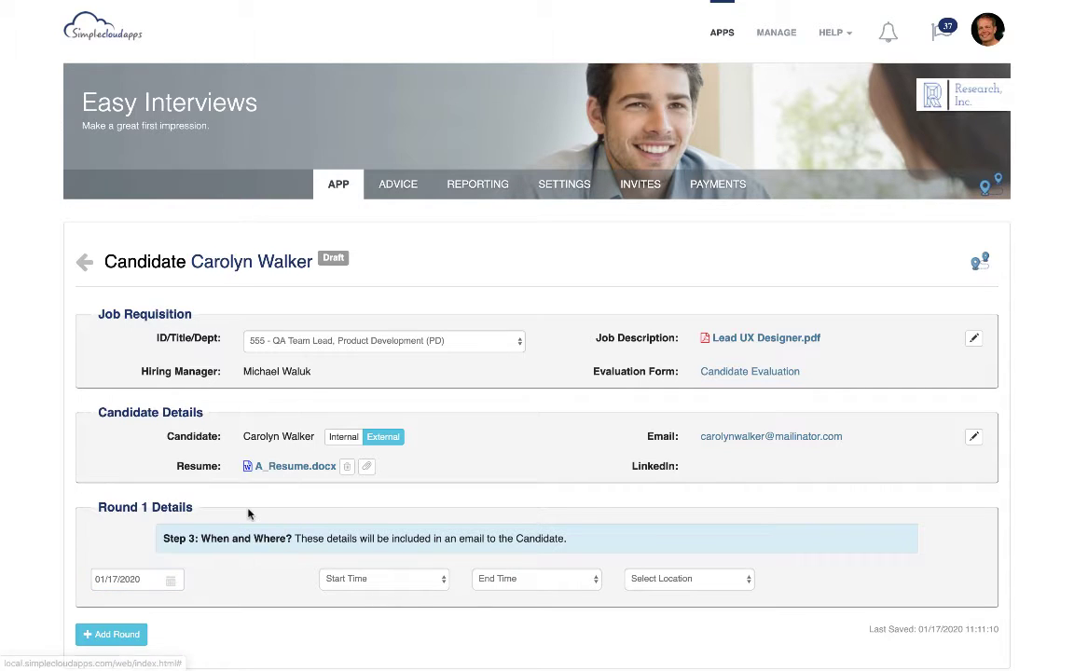
click(391, 579)
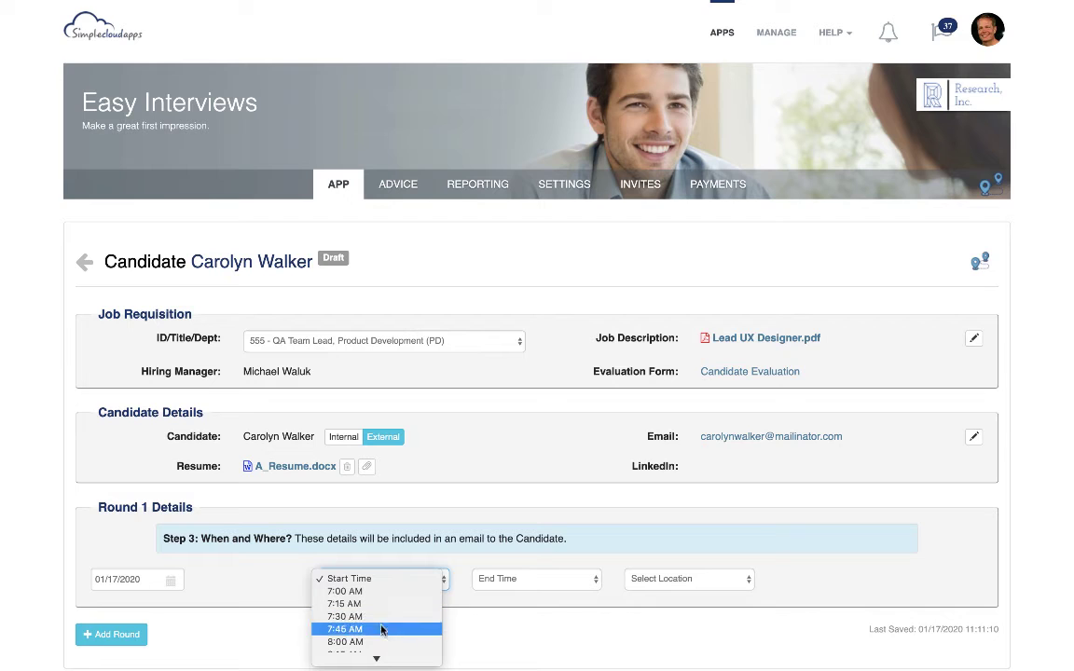
scroll(378, 643, down, 5)
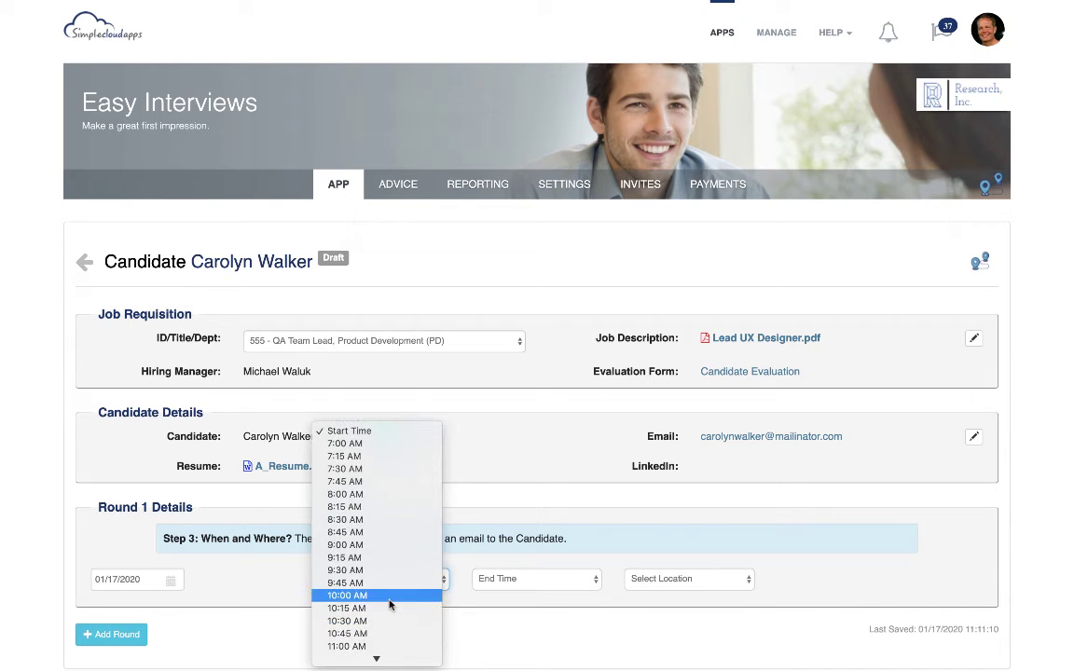
click(387, 597)
click(483, 582)
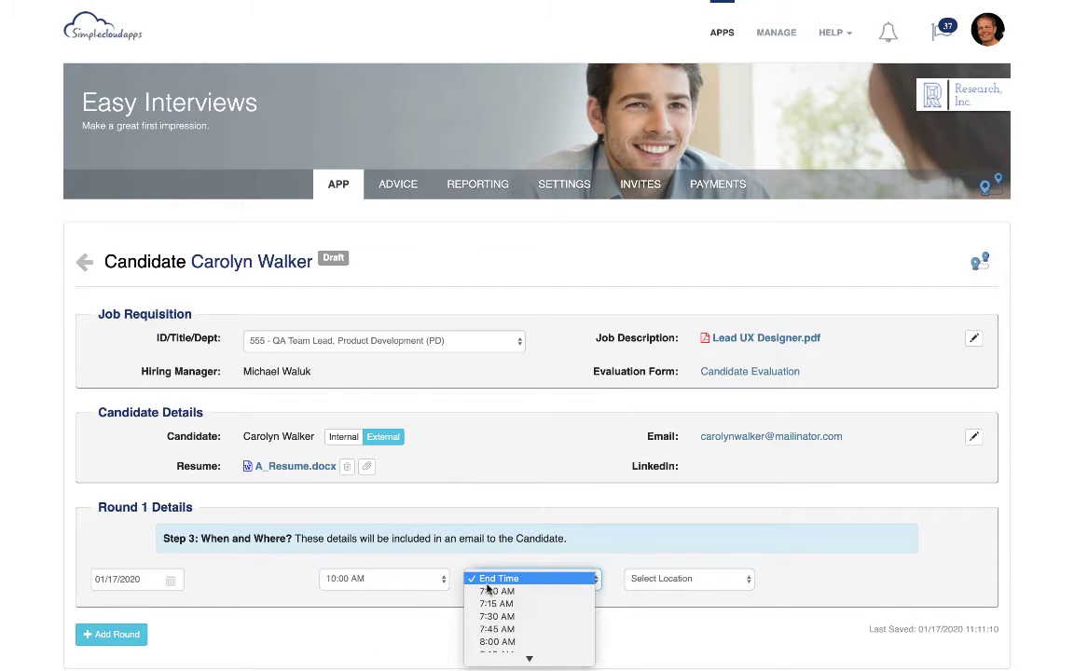
scroll(487, 587, down, 5)
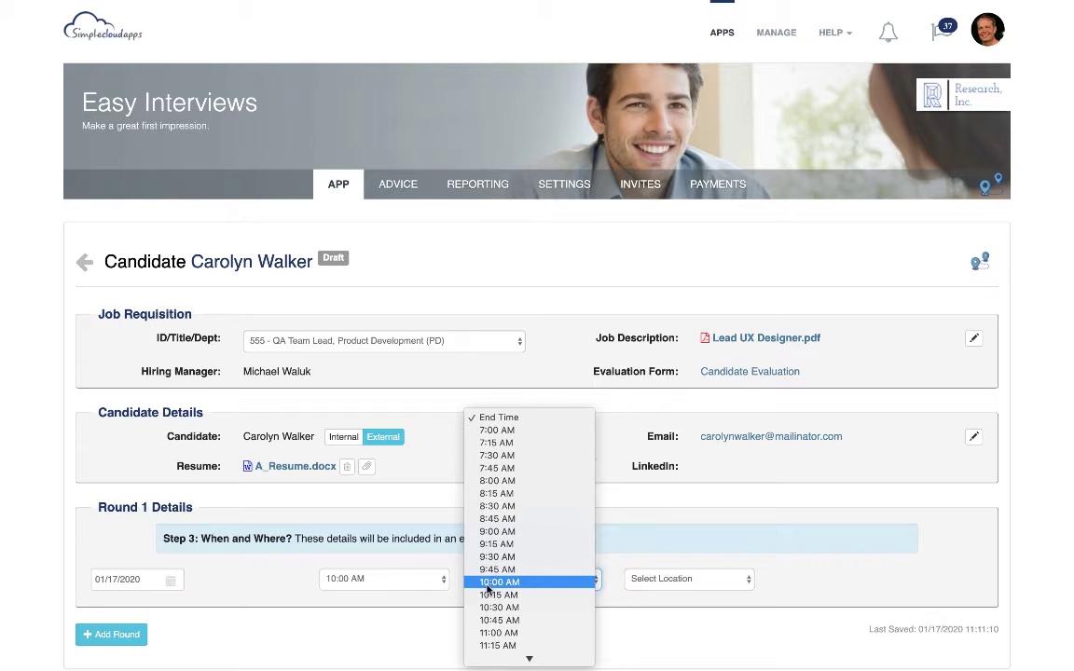
click(488, 635)
Set the Round 1 interview location to Boston Headquarters
click(646, 584)
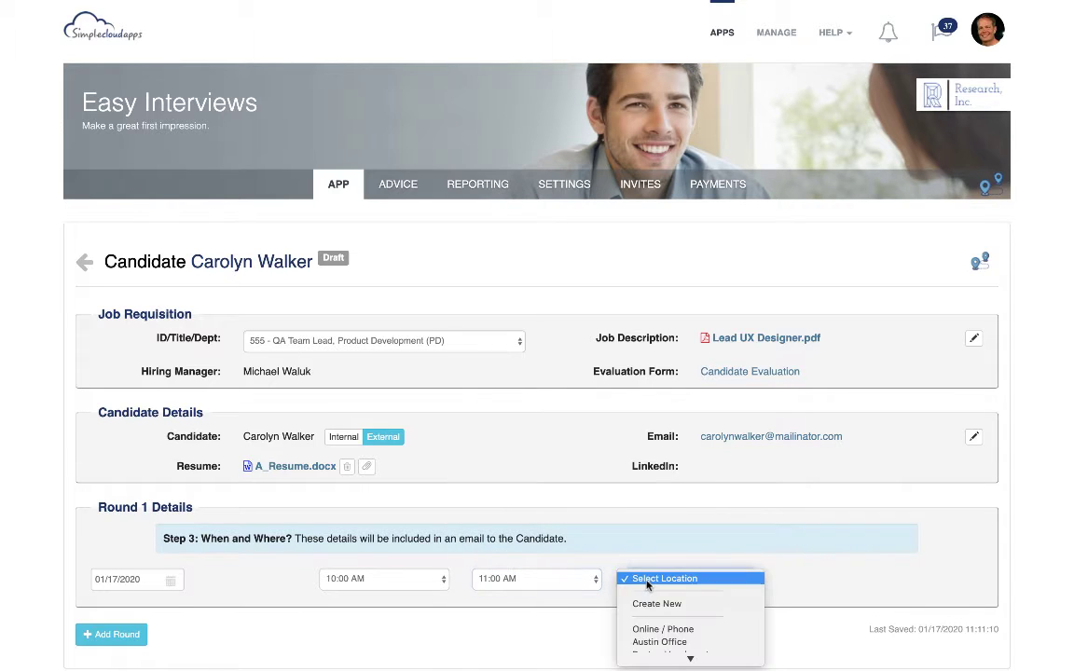
scroll(648, 587, down, 3)
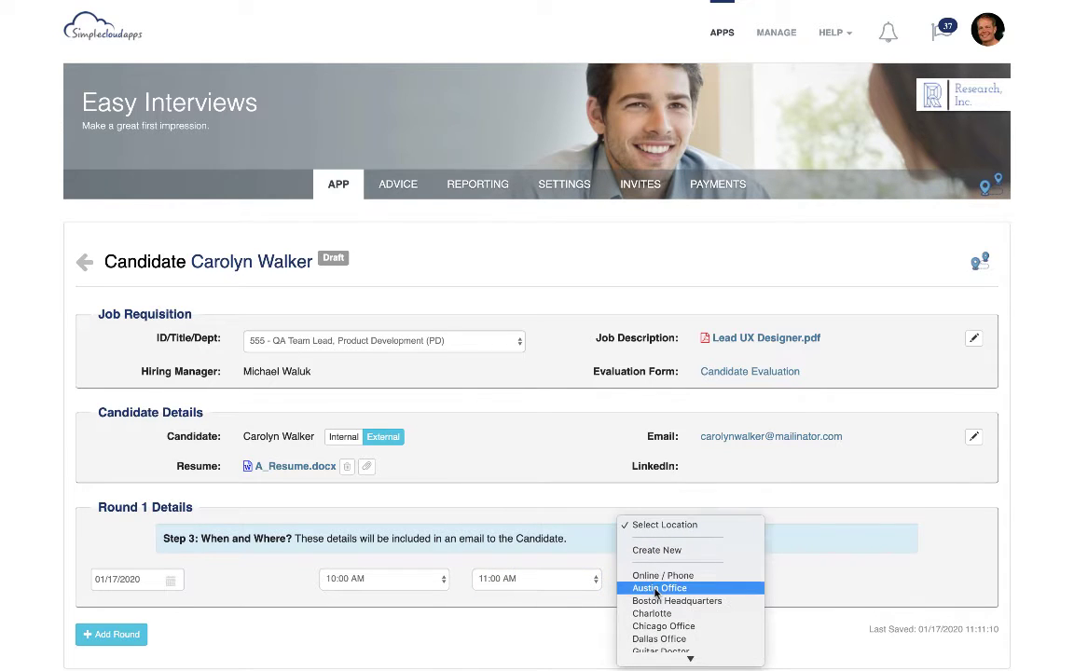
click(655, 602)
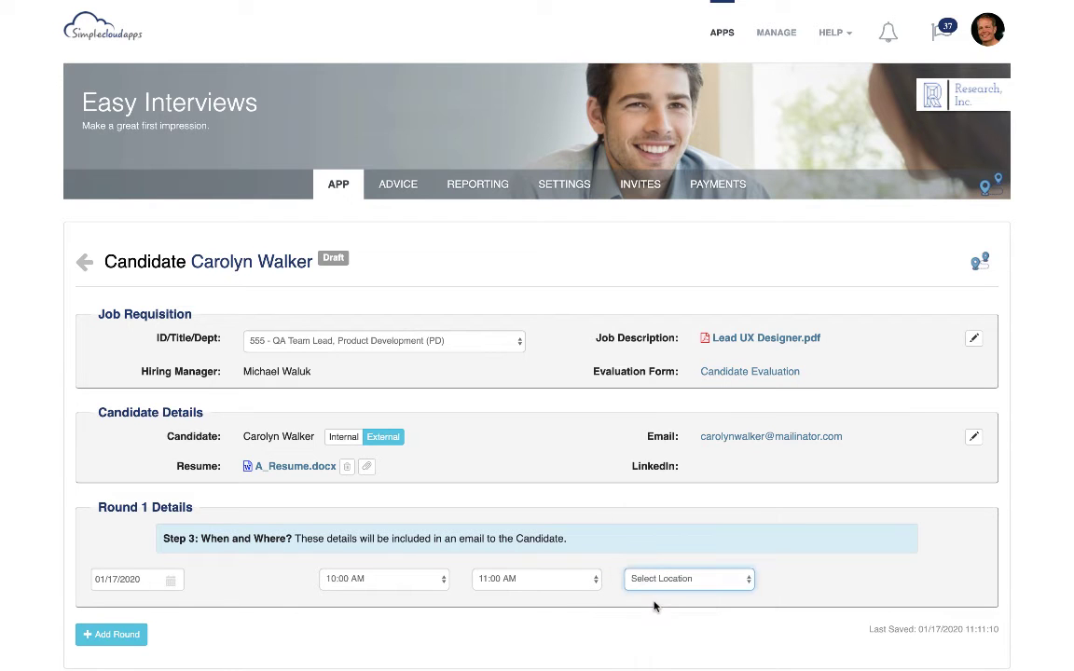
Start registering a new interviewer for the Round 1 team and enter the interviewer's first and last name
scroll(276, 593, down, 3)
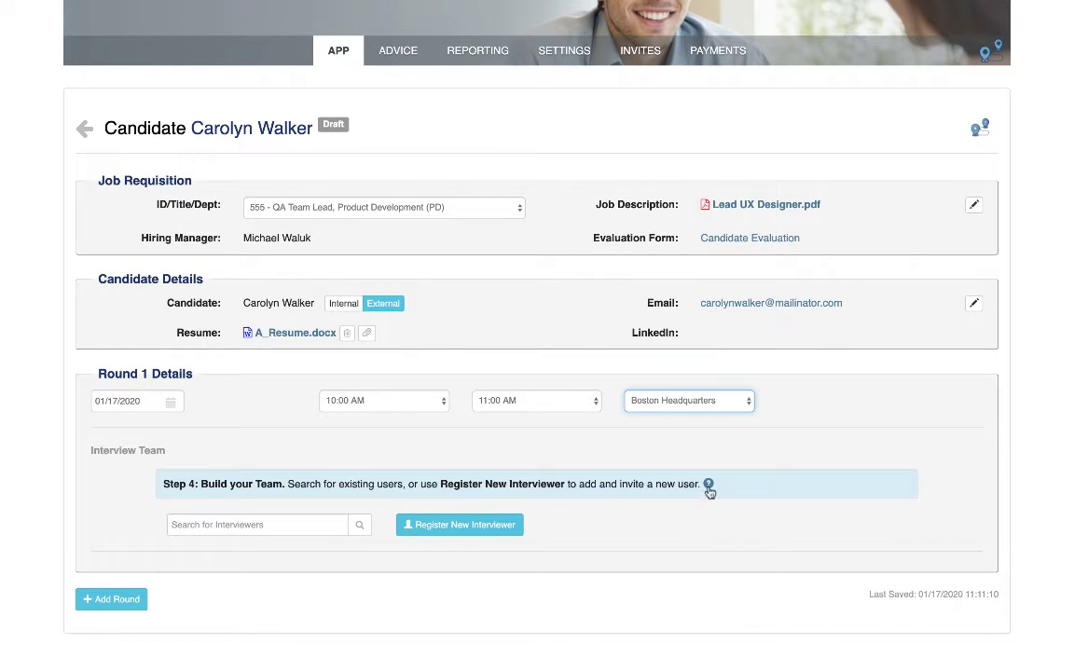
mouse_move(710, 489)
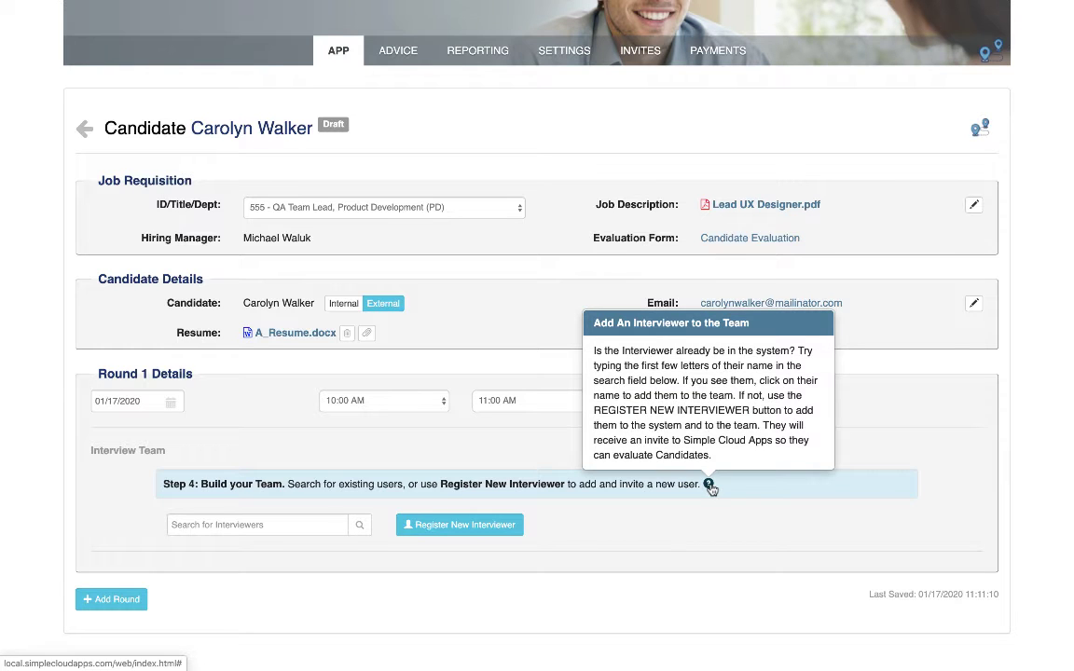
click(490, 531)
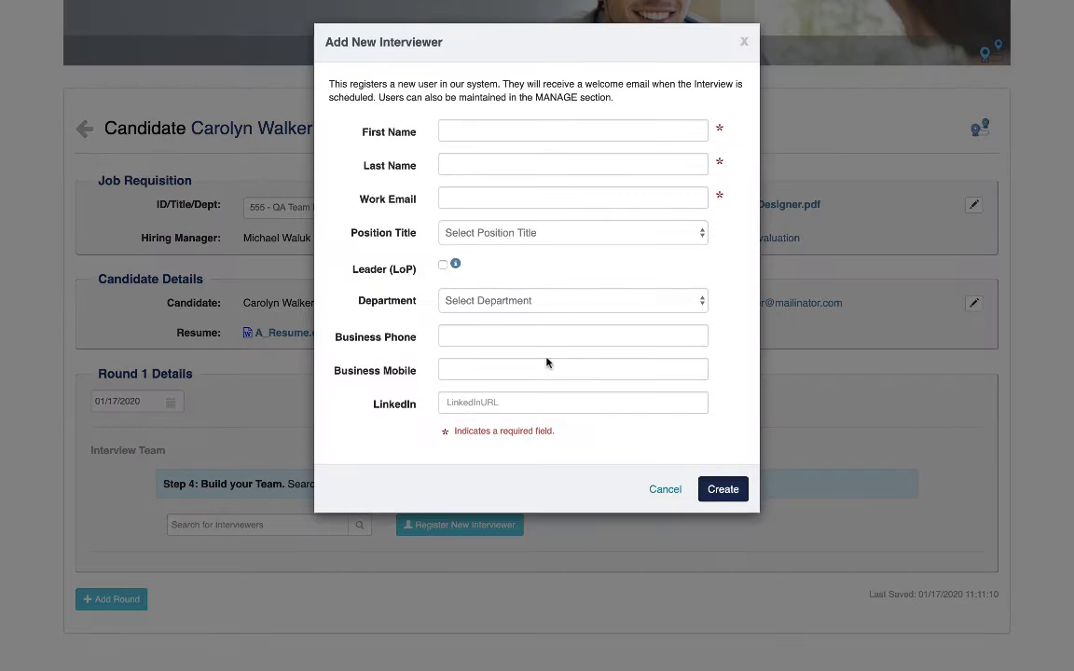
click(498, 135)
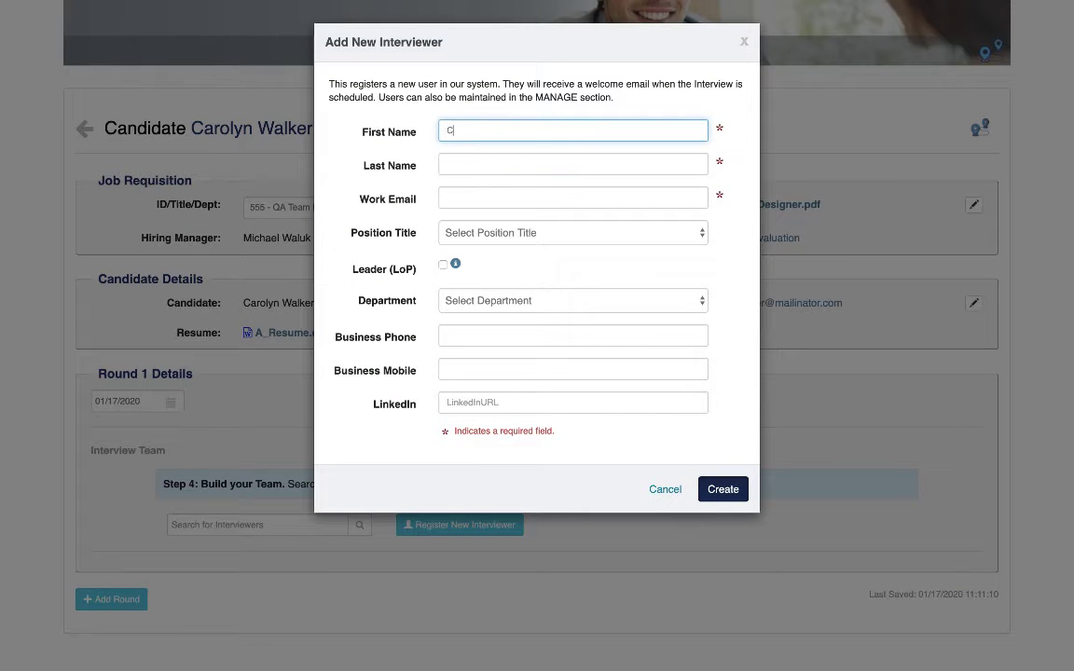
key(Tab)
key(Tab)
key(shift+Tab)
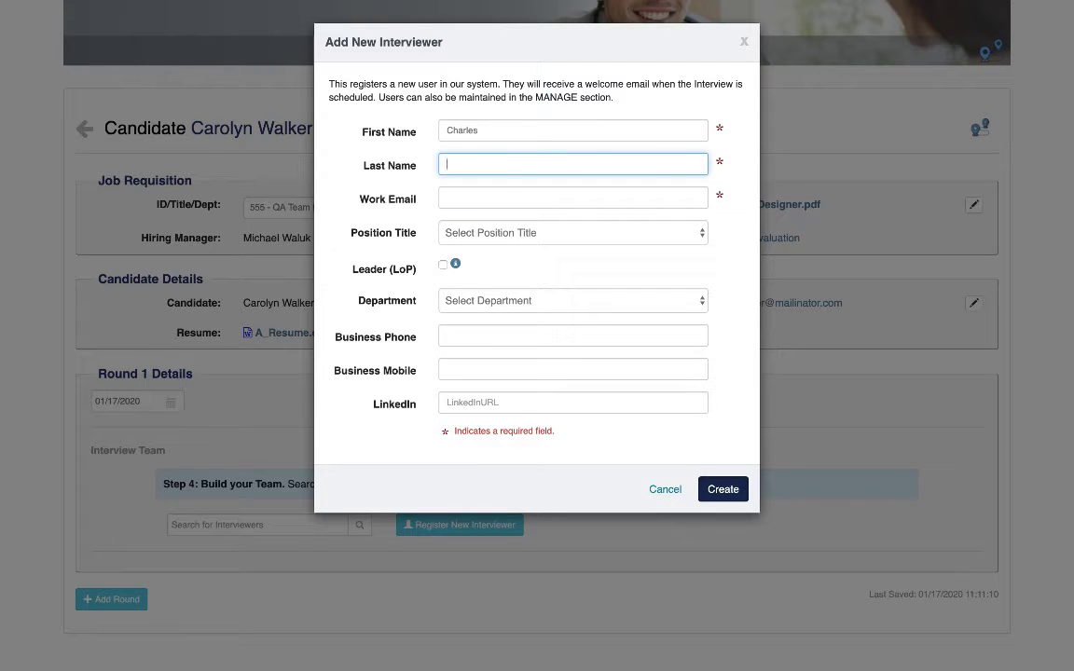
key(Tab)
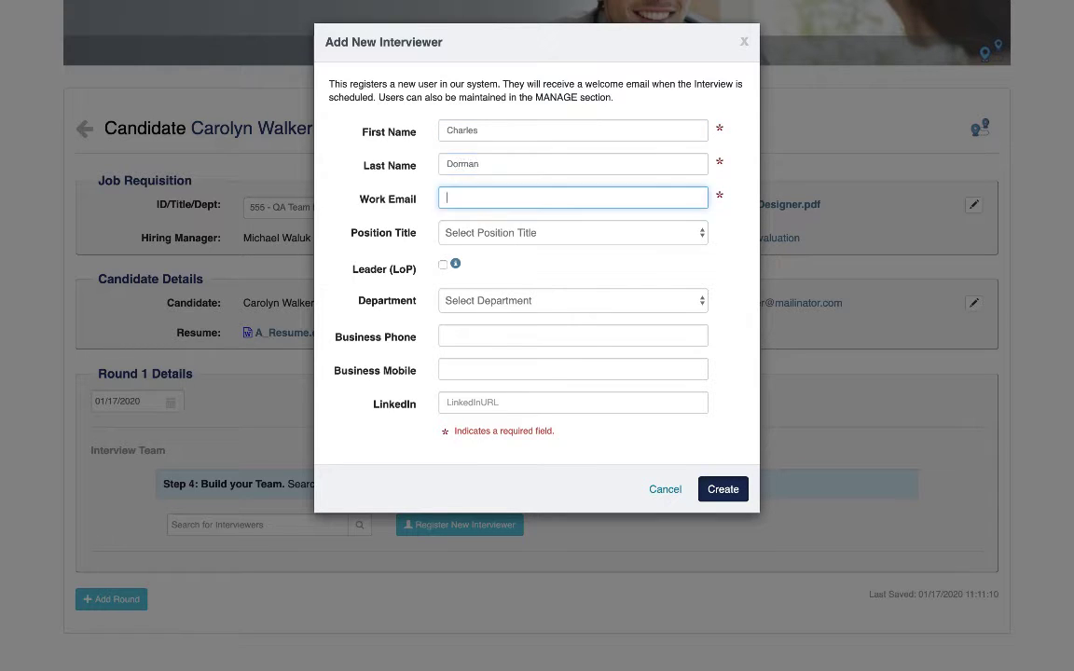
Fill in the new interviewer's work e-mail address
key(Tab)
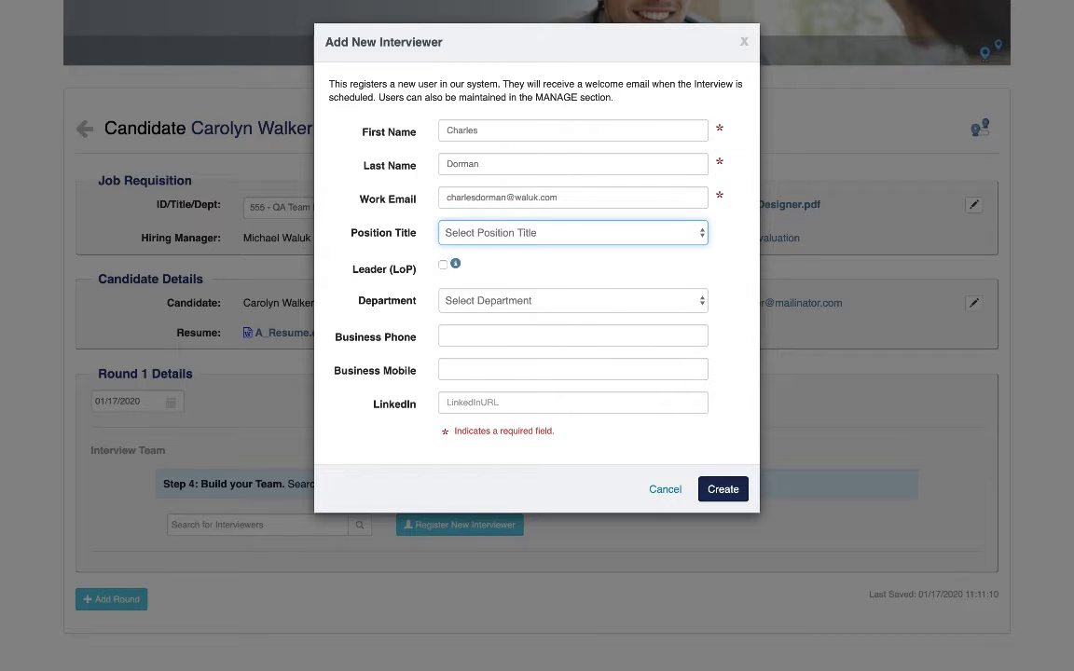
Make the interviewer a QA Manager and Leader (LoP) in the Product Development department, and create the user
click(450, 232)
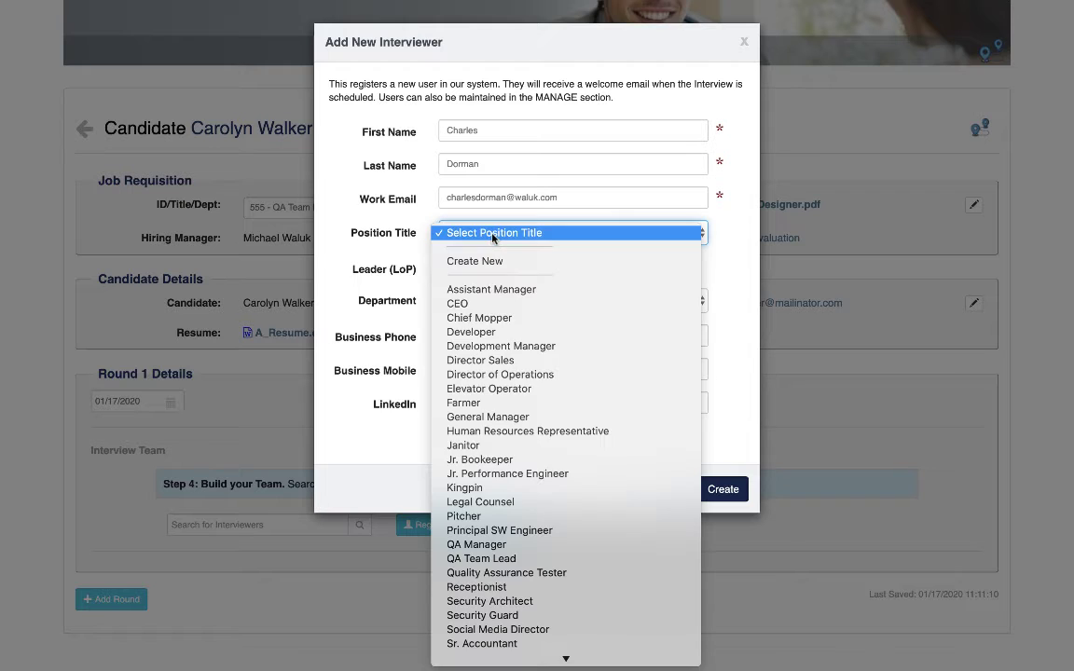
click(476, 545)
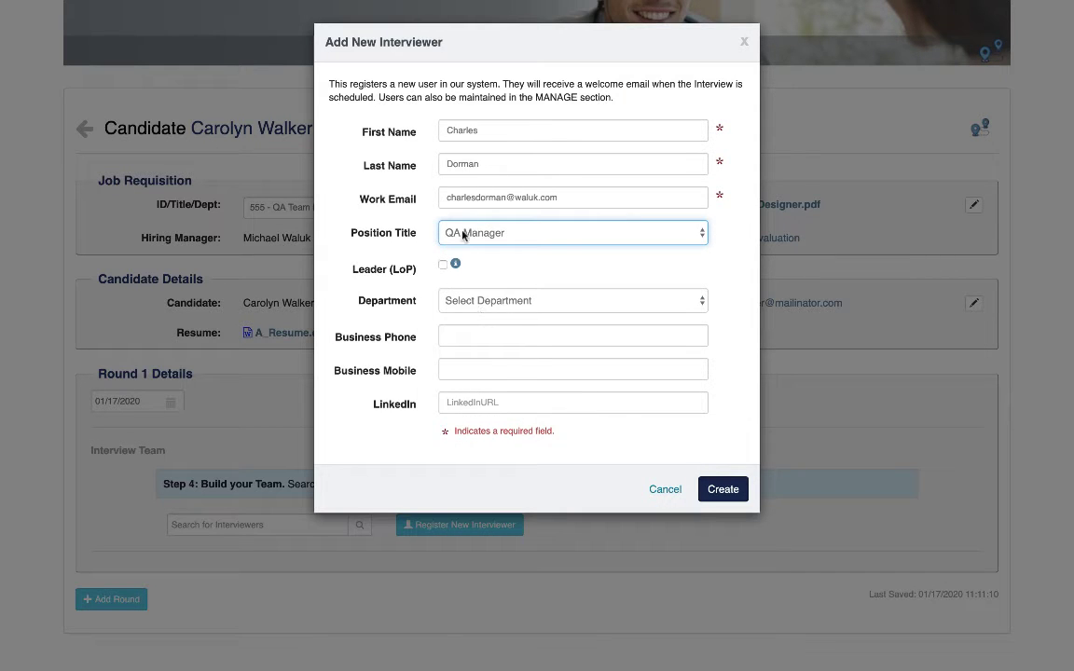
click(443, 265)
click(457, 301)
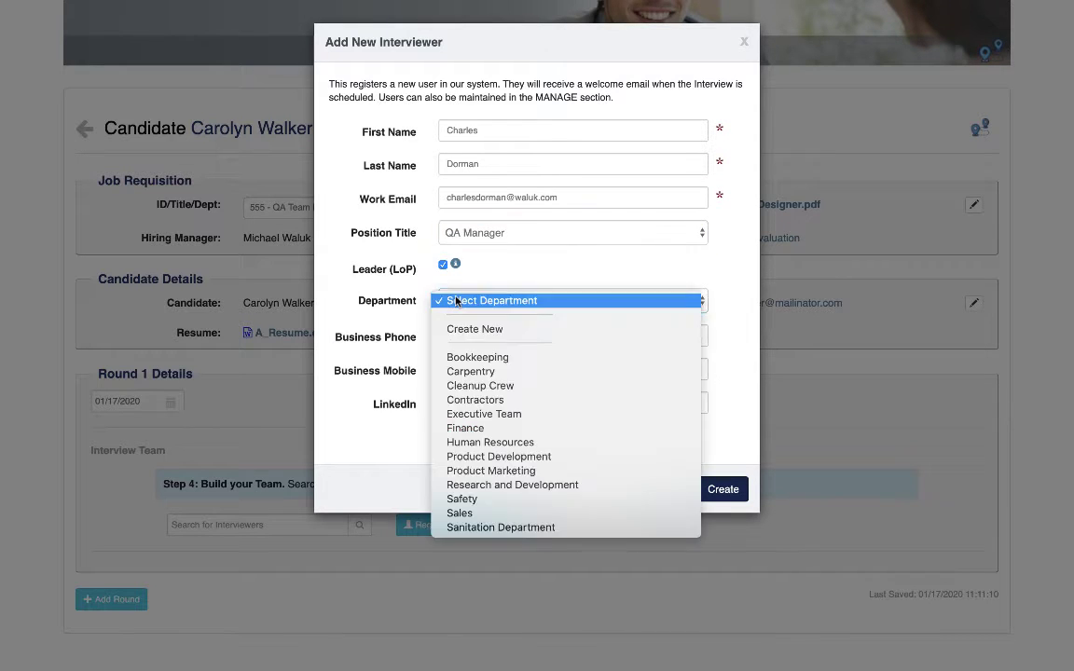
click(461, 459)
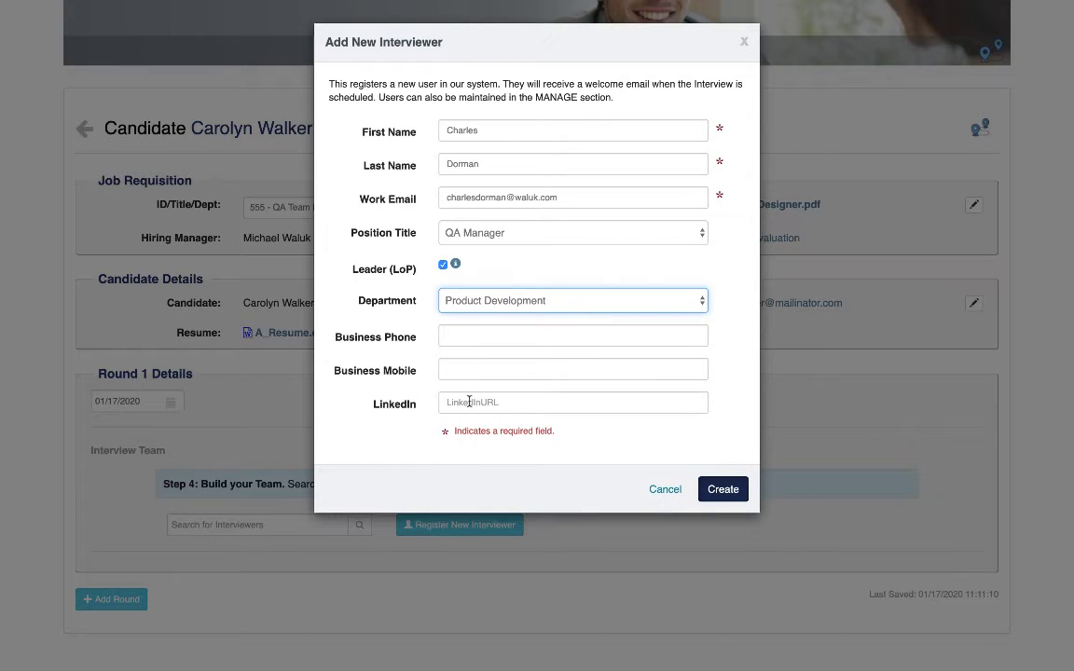
click(717, 493)
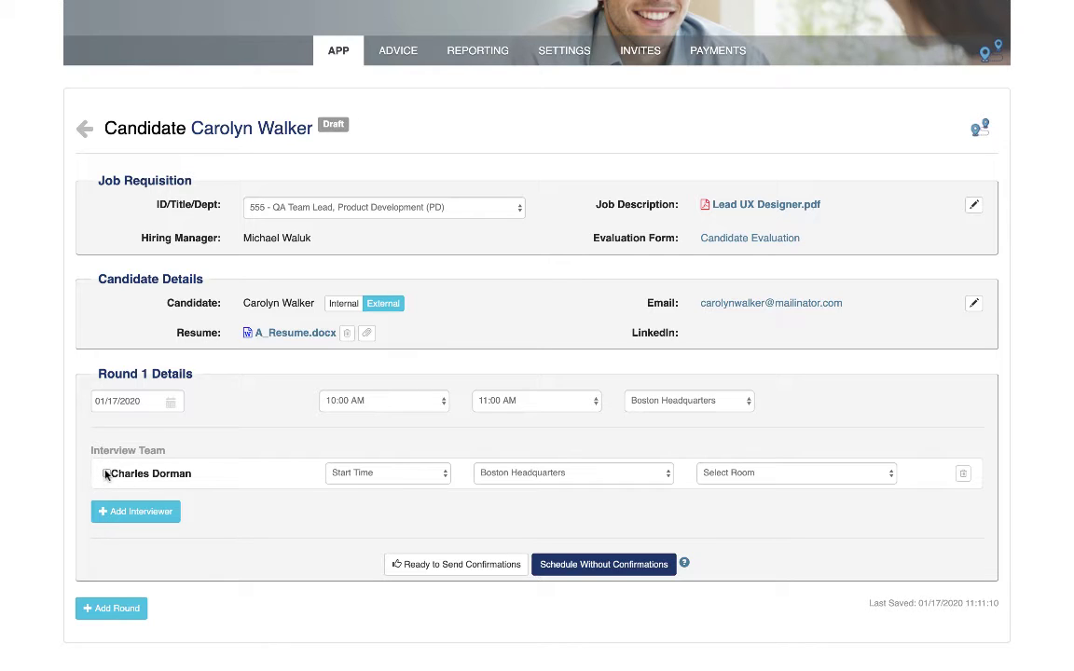
Search the existing interviewers for "Me" and add the second matching user to the Round 1 interview team
mouse_move(105, 475)
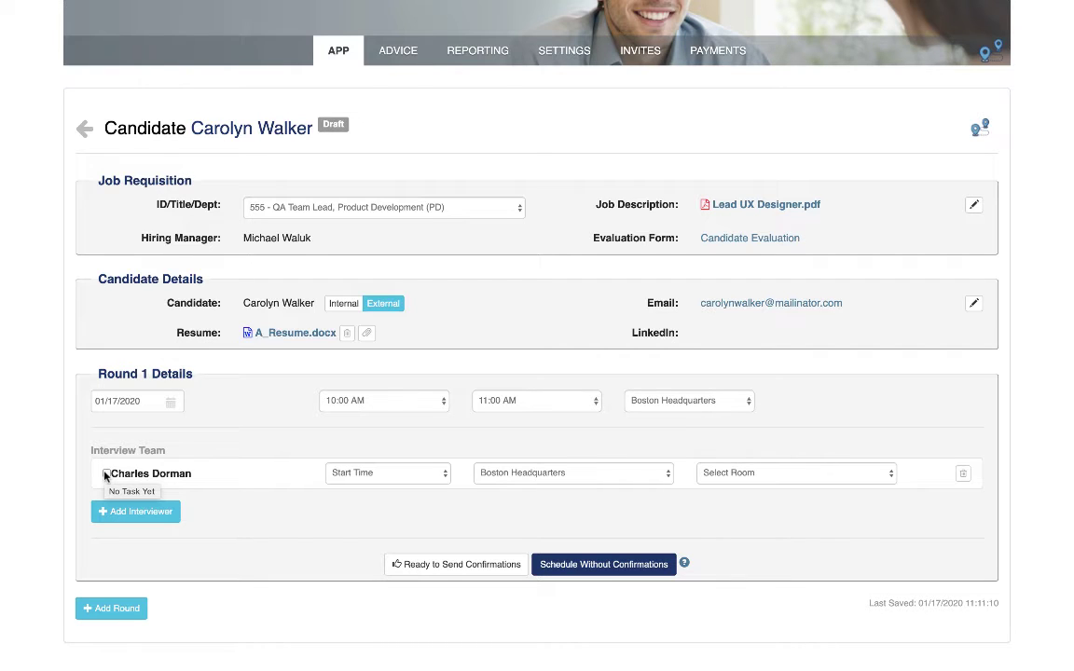
click(165, 515)
click(234, 556)
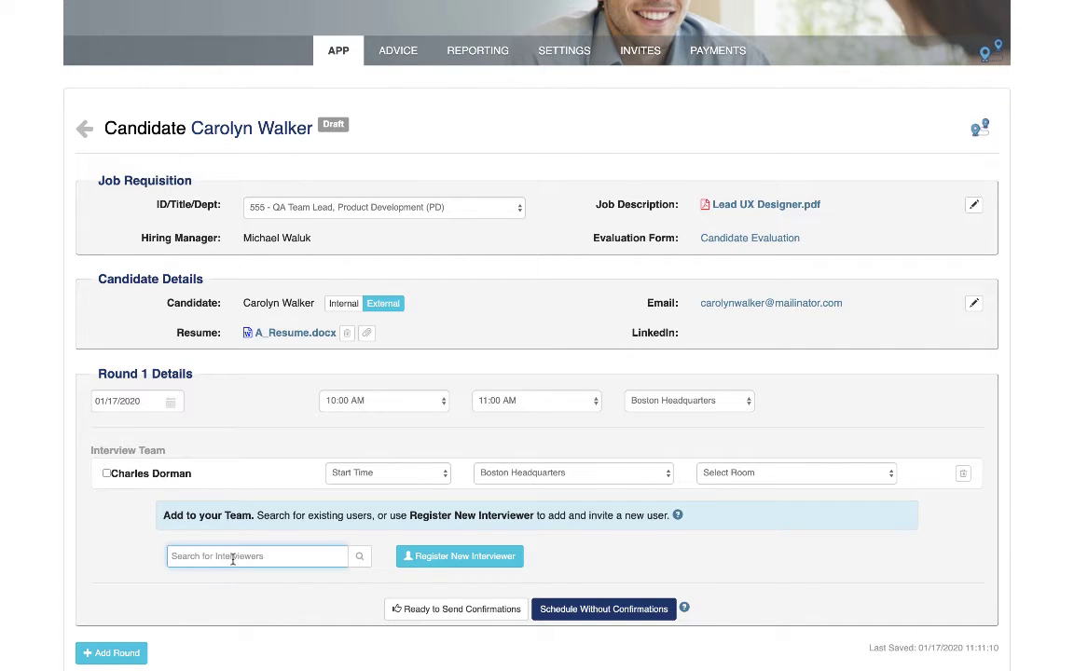
text(Me)
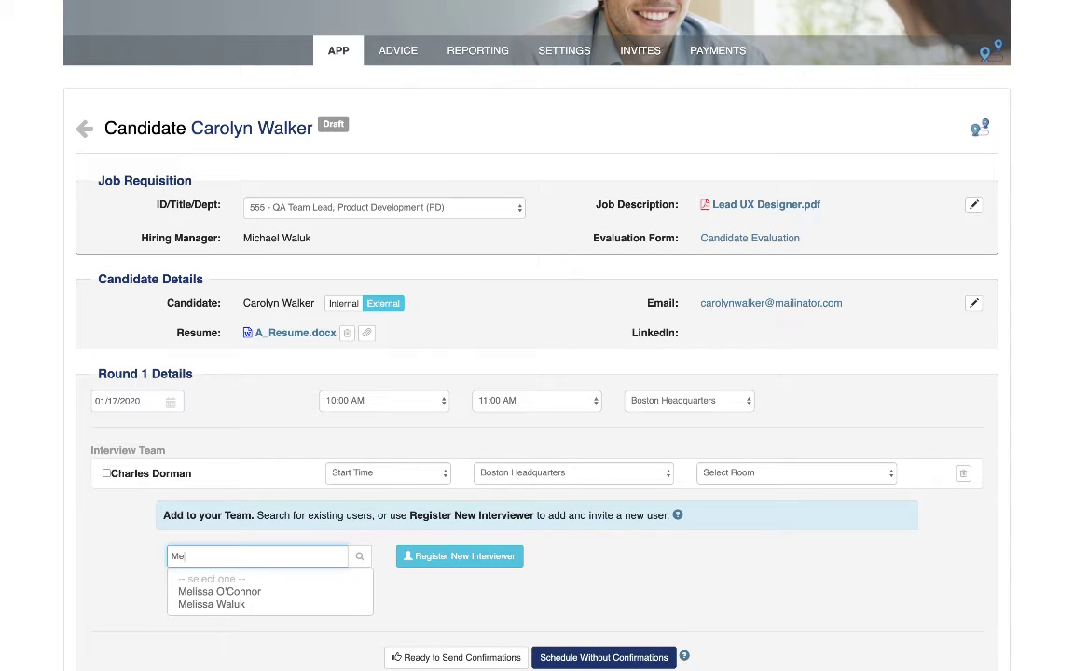
click(242, 605)
click(242, 606)
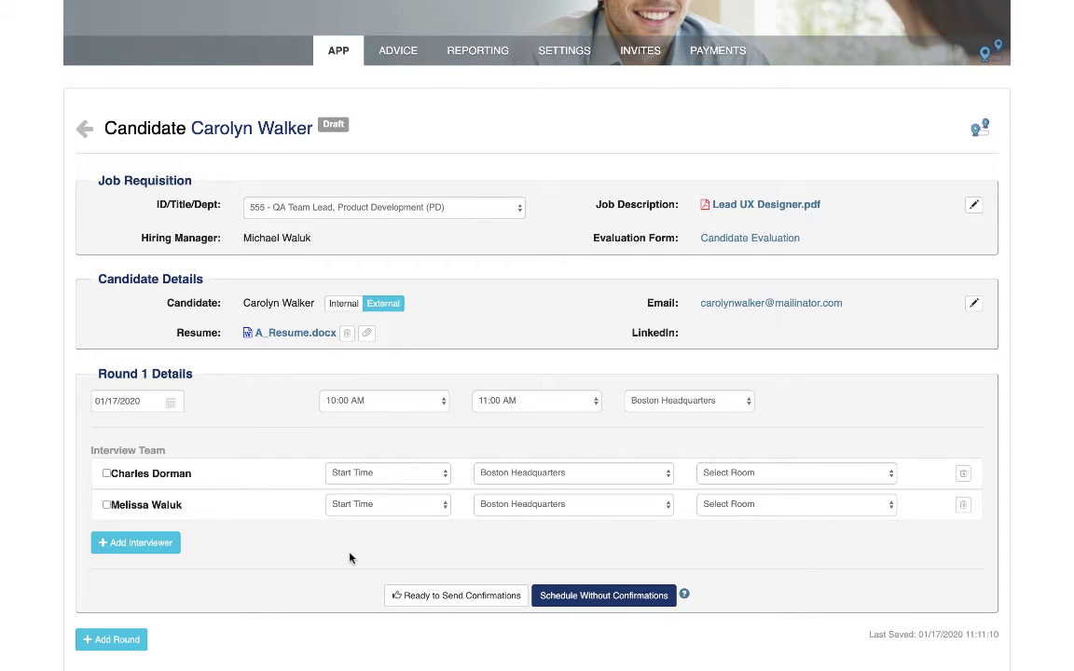
Set the interview start times to 10:00 AM for the first interviewer and 10:30 AM for the second
click(421, 474)
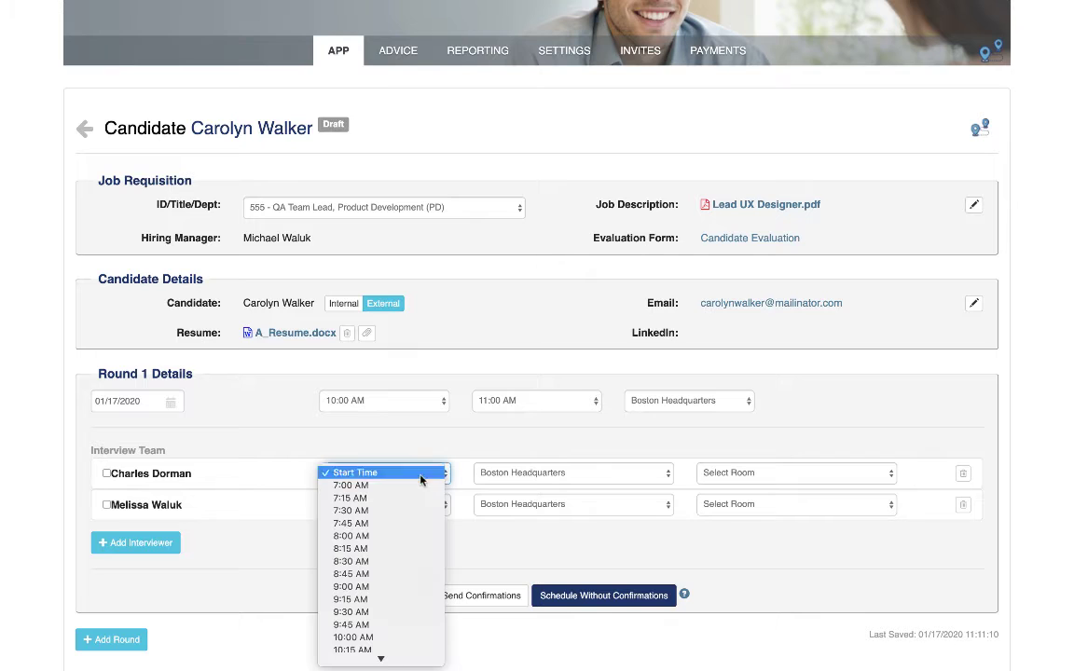
click(378, 638)
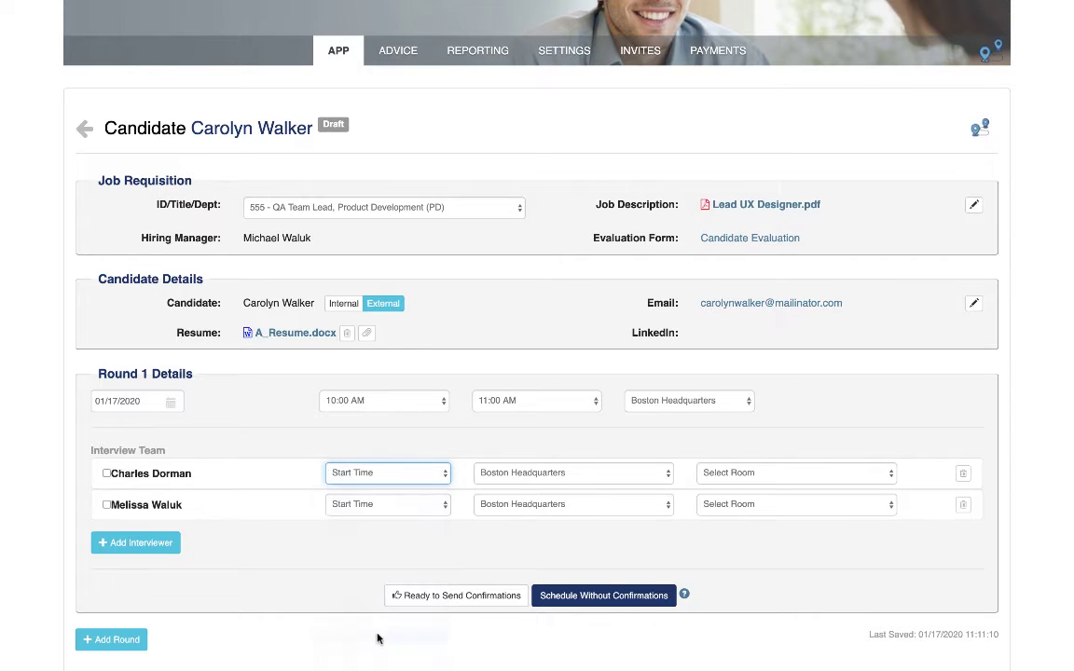
click(393, 505)
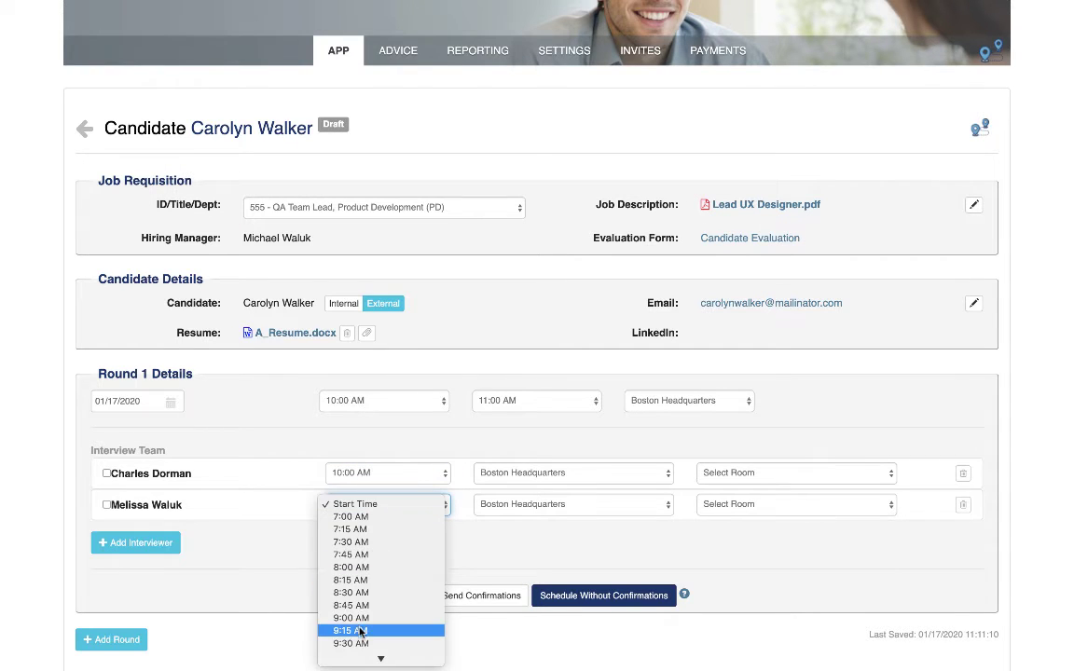
scroll(363, 638, down, 3)
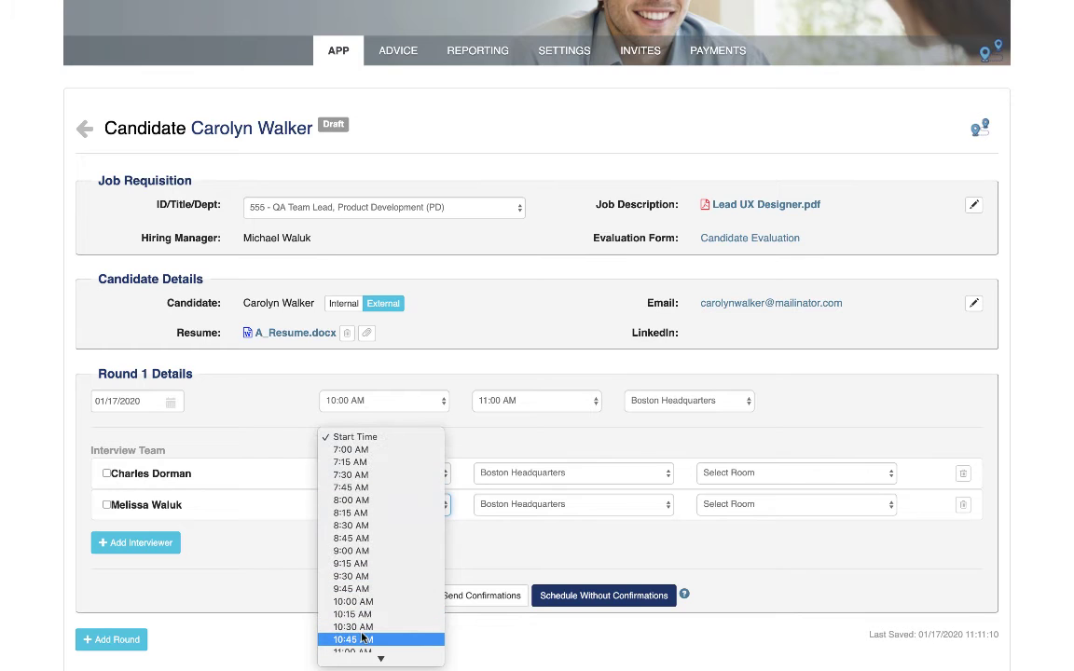
click(354, 626)
Assign Main Conf. Room as the interview room for both interviewers
click(724, 472)
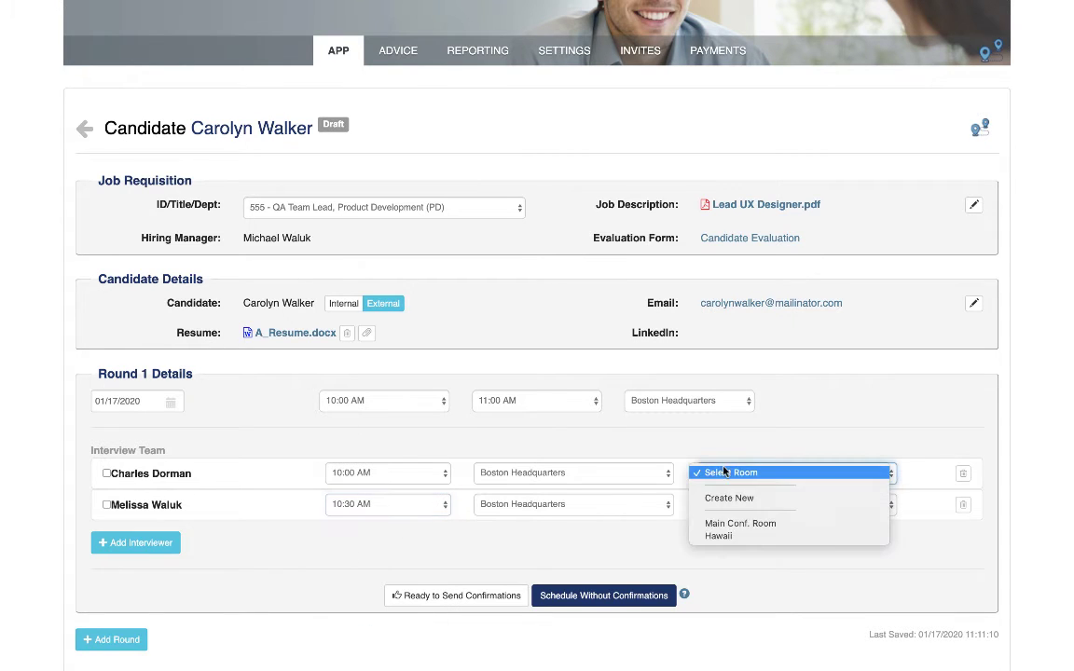
click(720, 525)
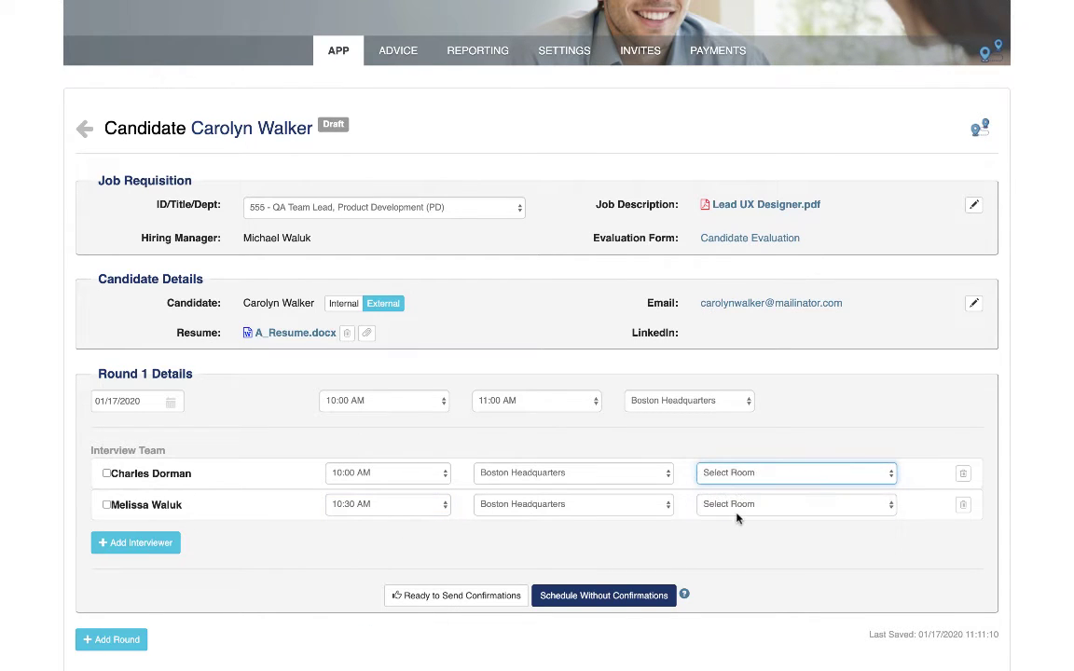
click(737, 508)
click(732, 559)
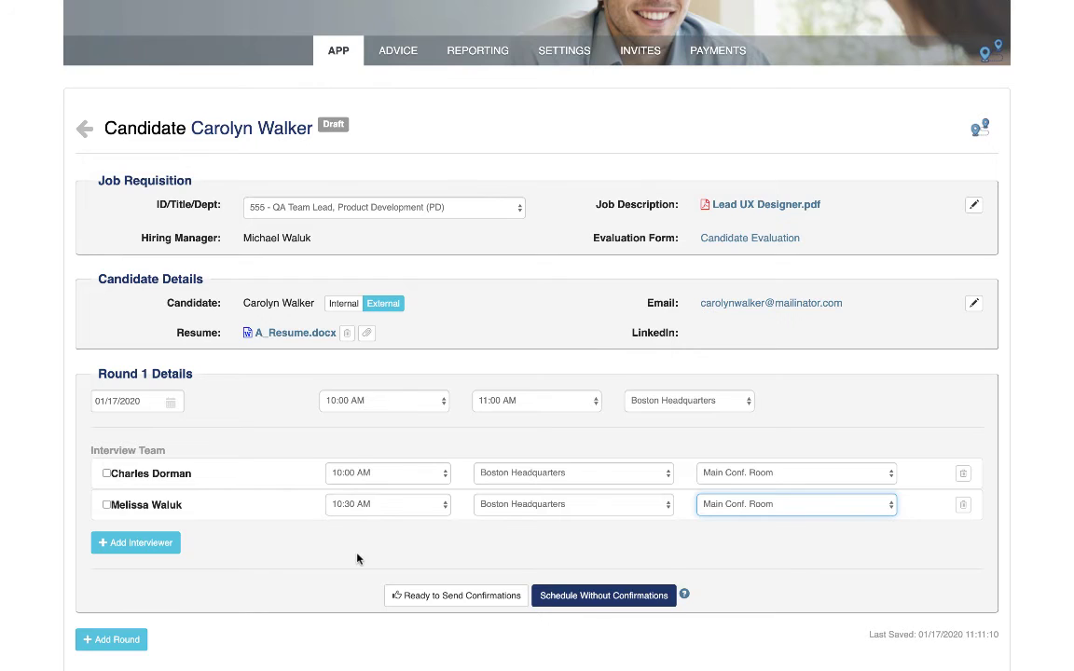
Check the help on scheduling the interview round and mark Round 1 as ready to send confirmations
scroll(358, 559, down, 1)
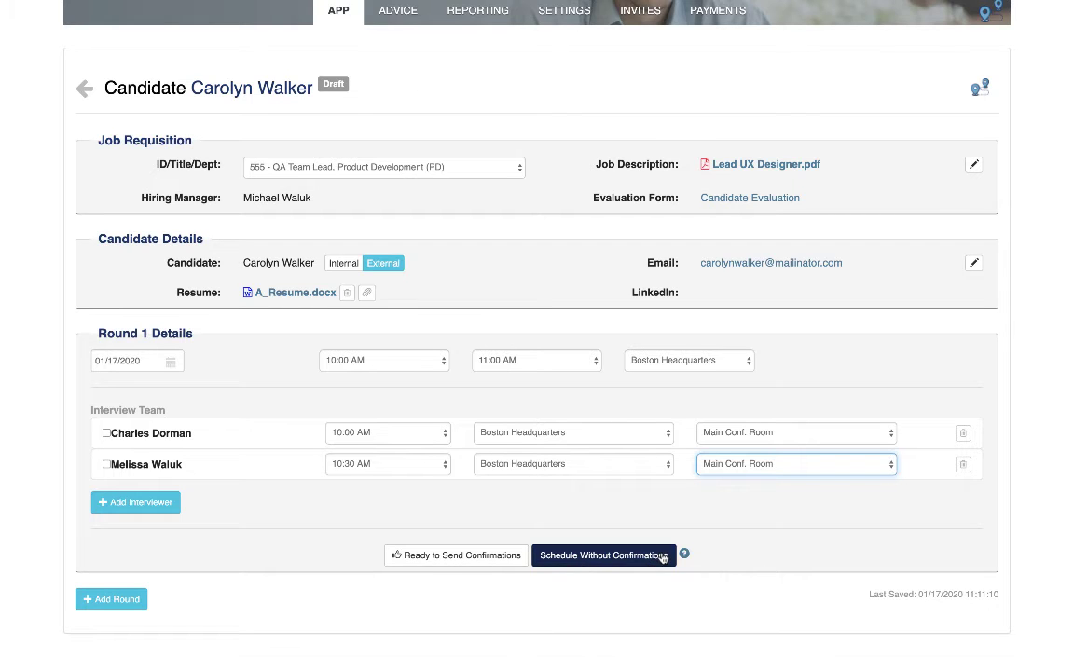
mouse_move(684, 556)
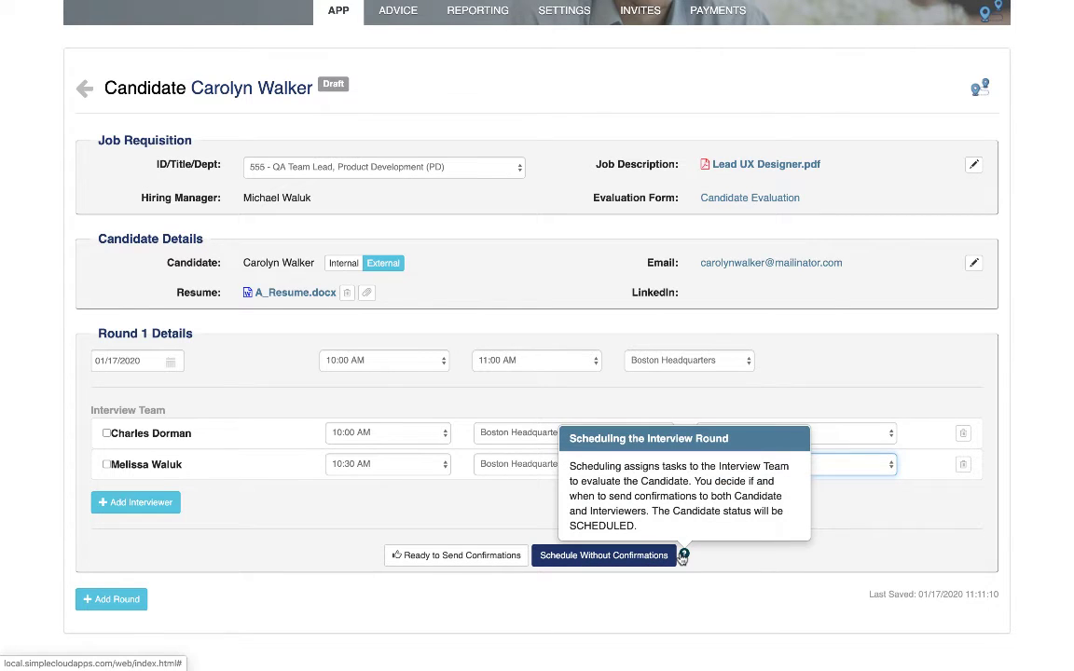
click(475, 556)
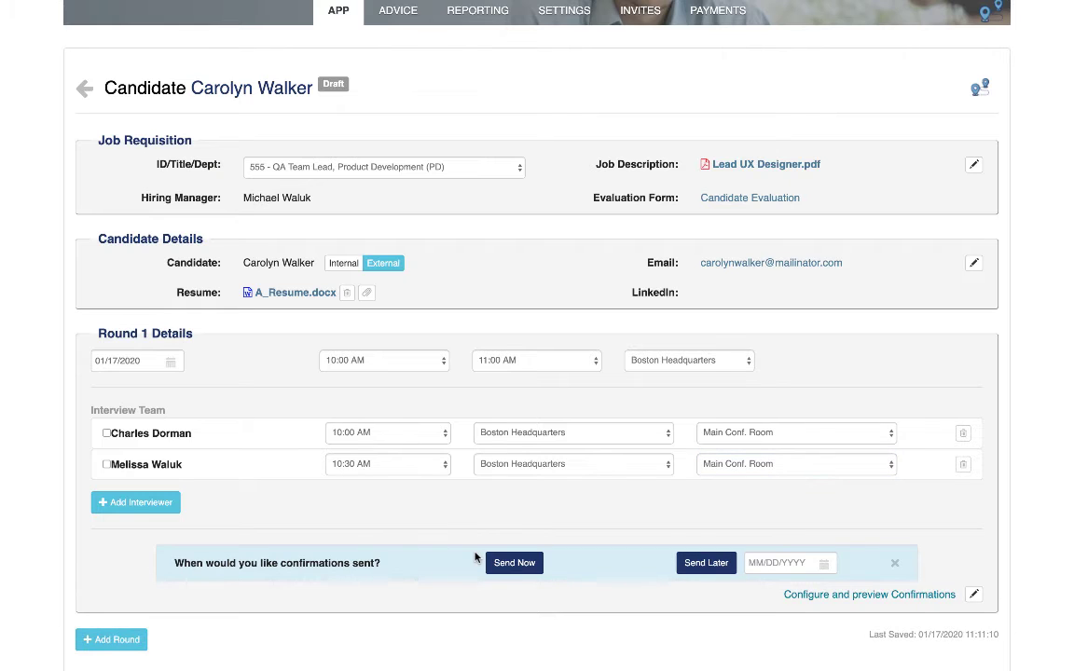
Configure the confirmations with the special instructions "Please stop at the security desk, we will leave you a visitor's badge there for you."
scroll(475, 557, down, 1)
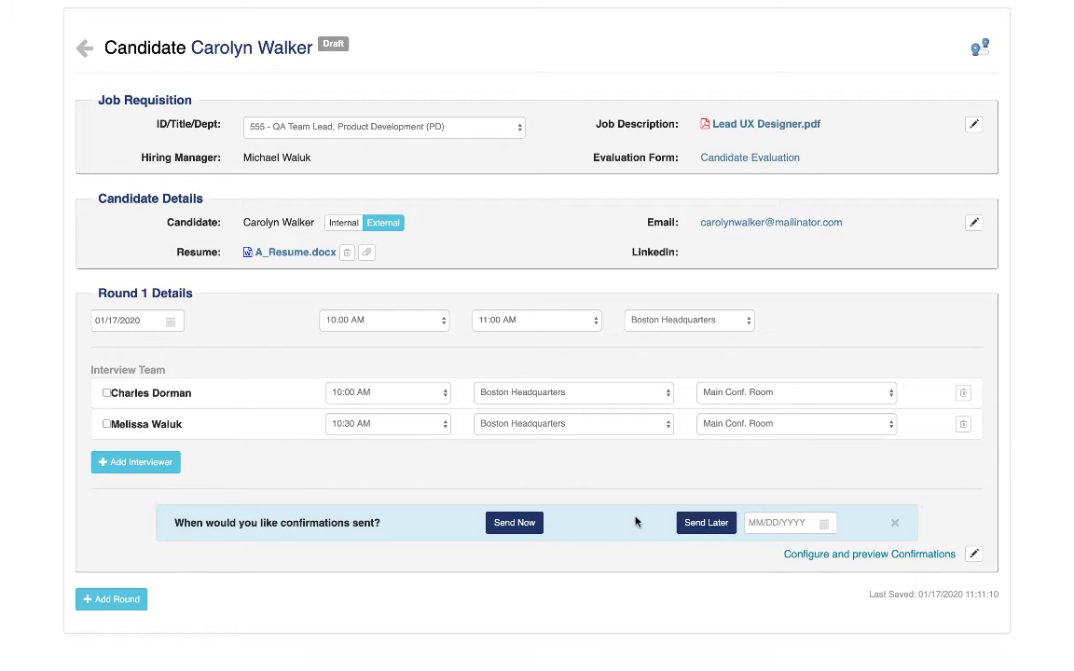
click(803, 558)
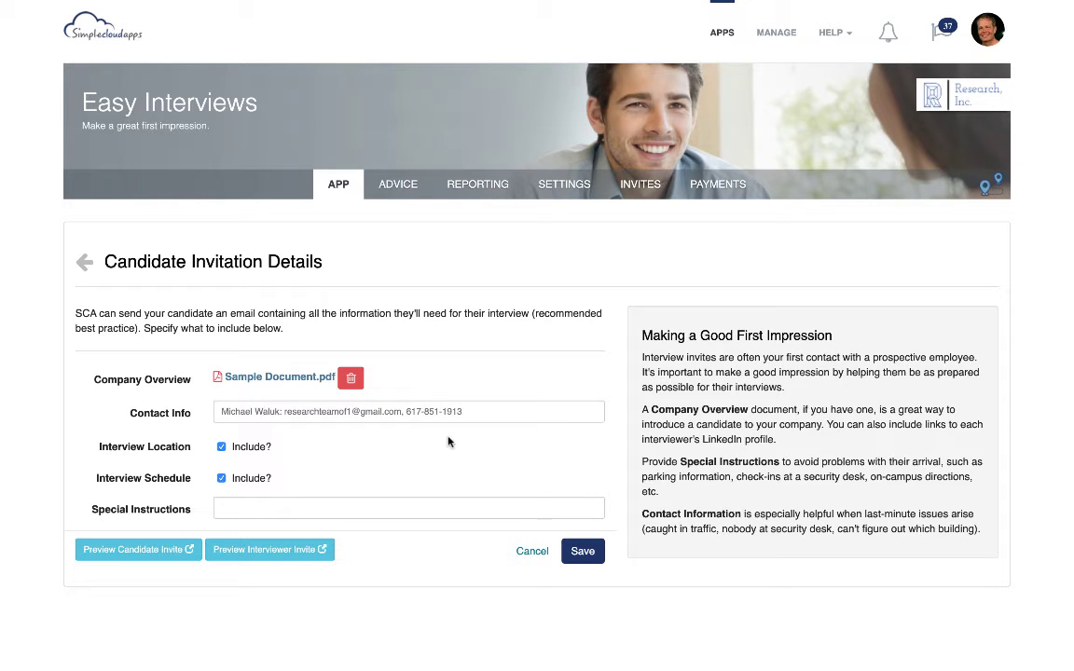
click(247, 506)
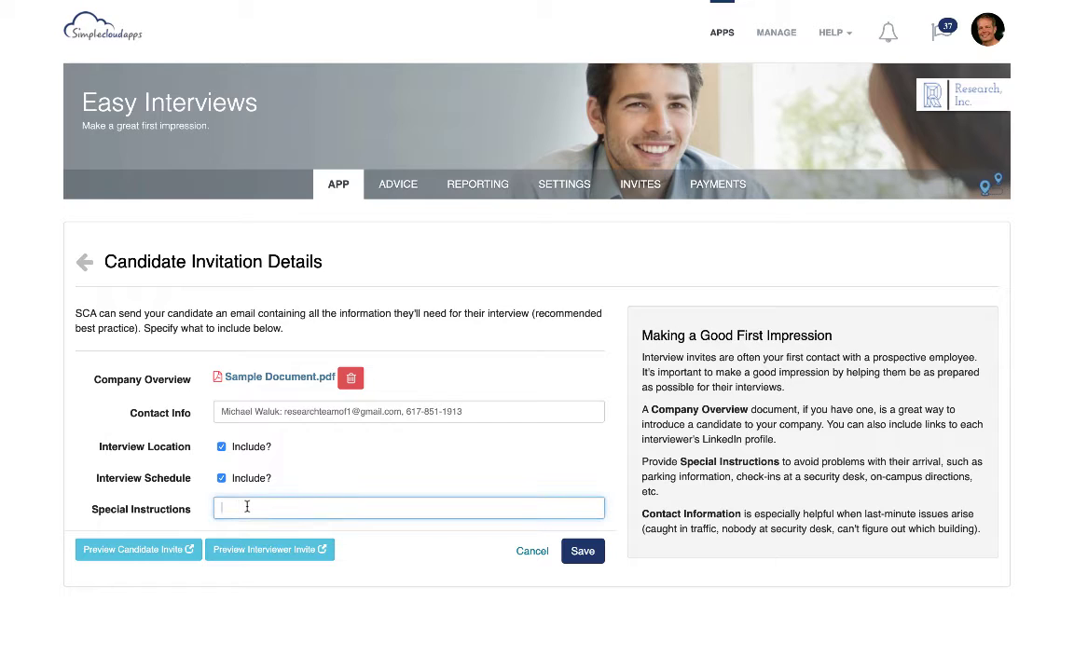
text(Please stop at the security de)
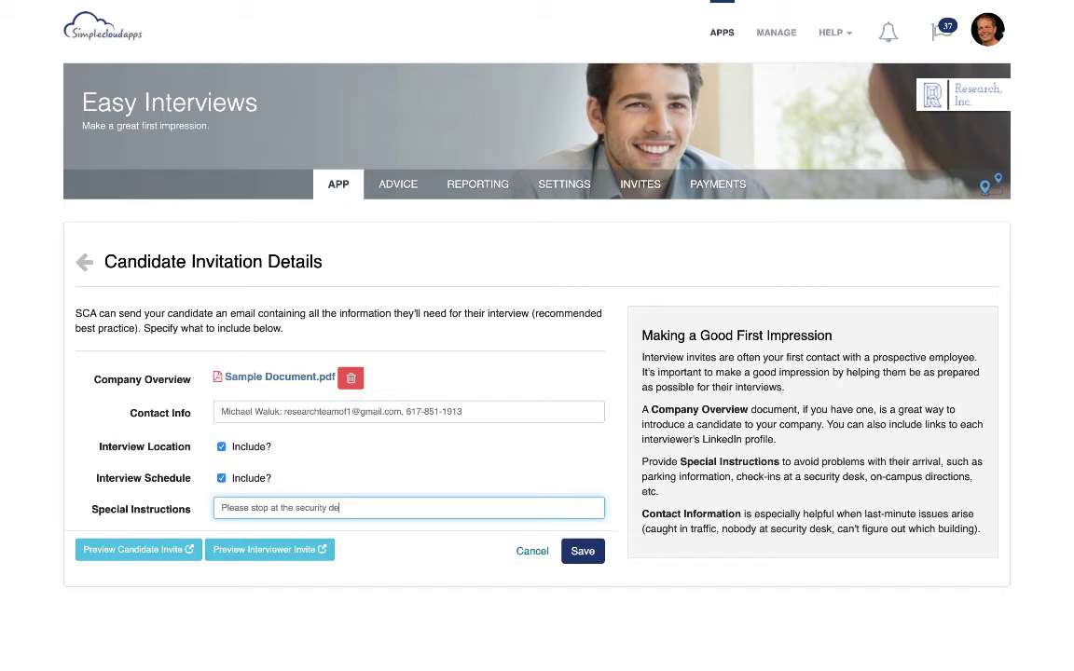
text(sk, we will leave you a visitor)
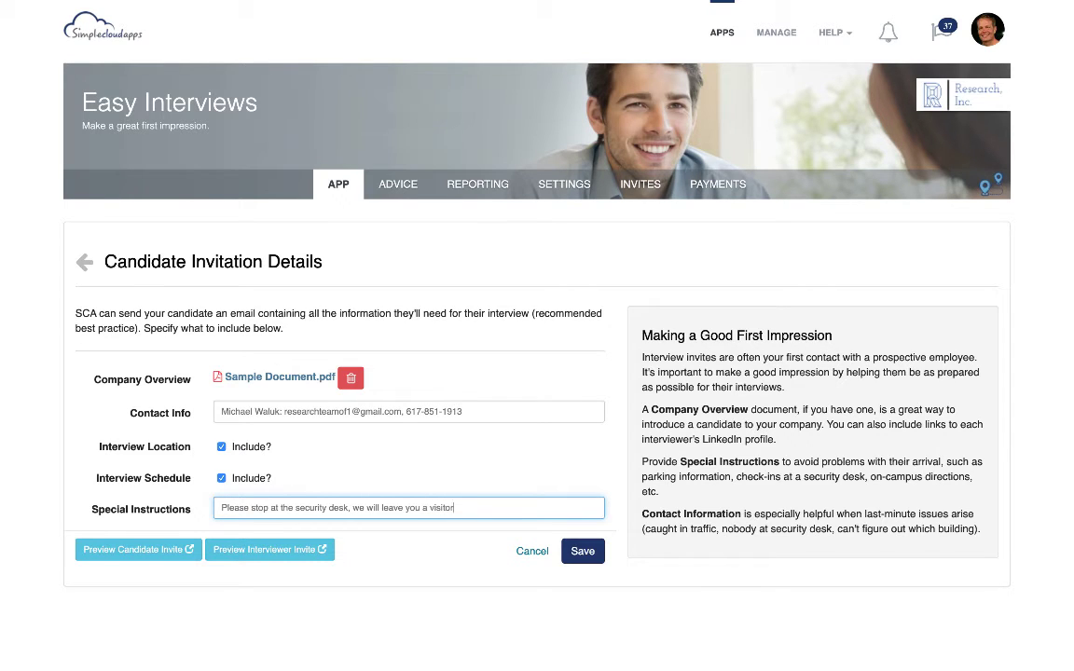
text('s badge there for you.)
Preview the candidate invite and review its location, map, interview schedule, expense link and contact information
click(173, 551)
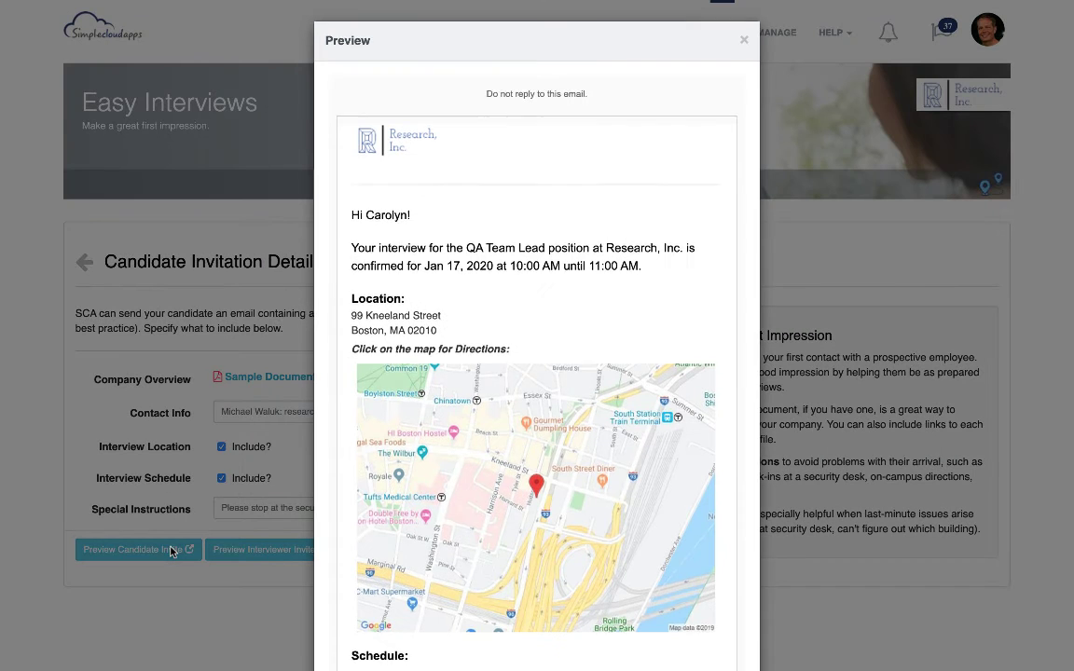
scroll(603, 482, down, 2)
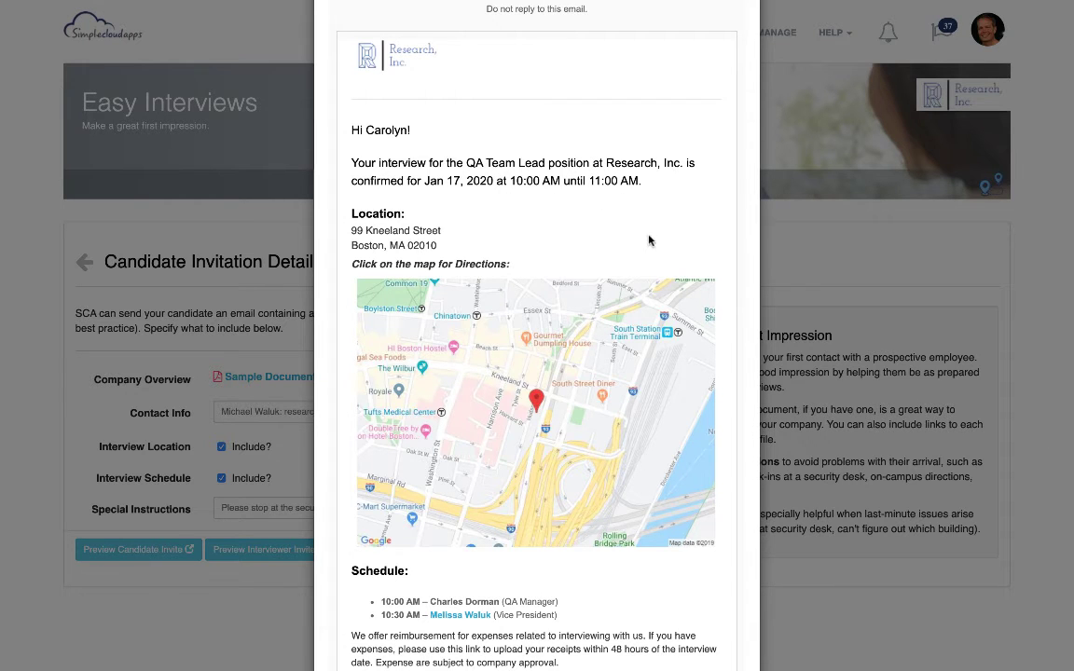
scroll(648, 240, down, 3)
scroll(650, 242, down, 1)
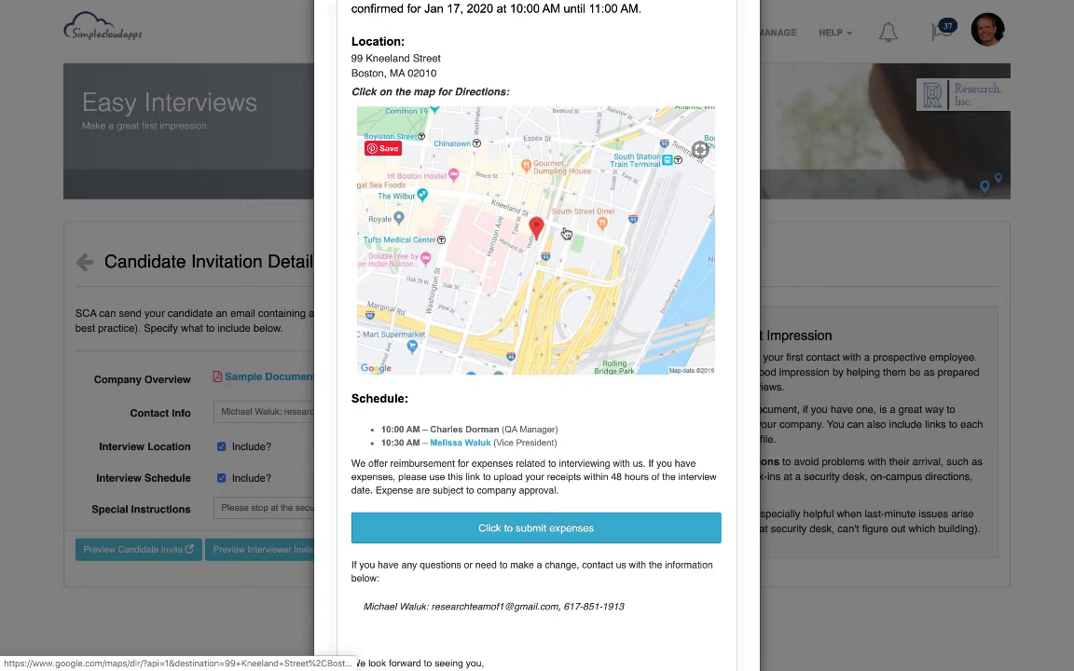
scroll(641, 394, down, 2)
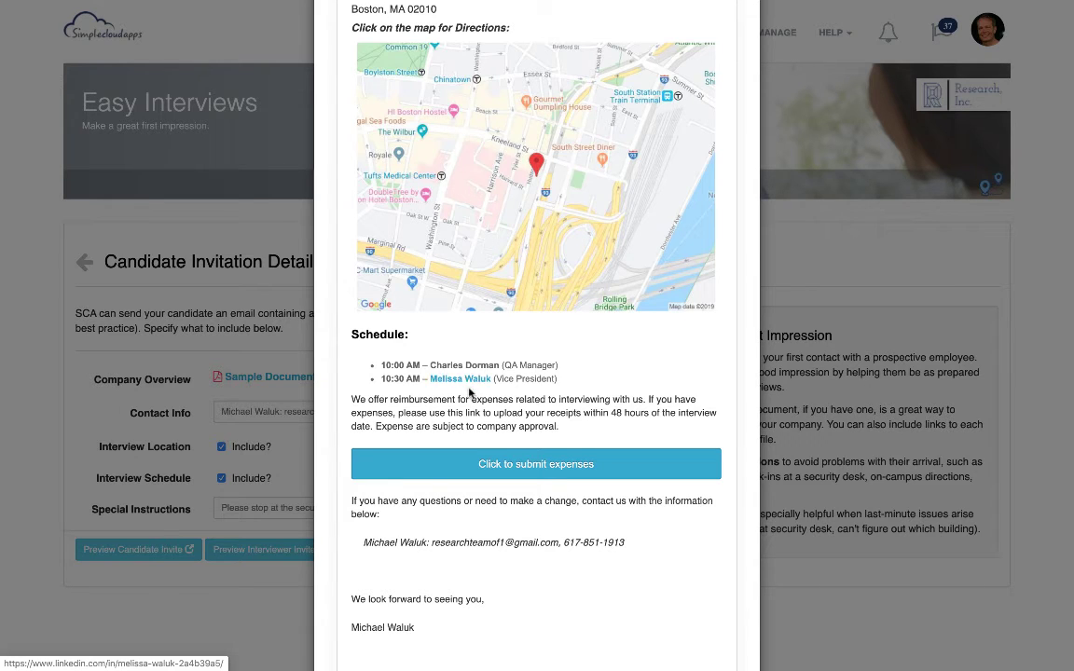
scroll(580, 414, down, 1)
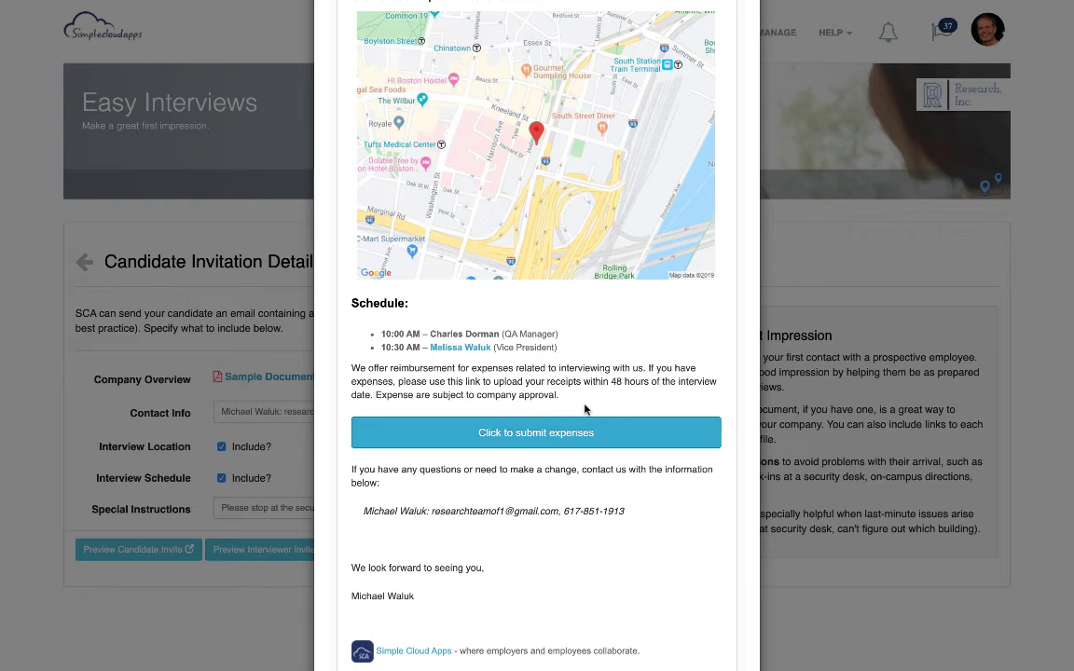
scroll(624, 506, down, 2)
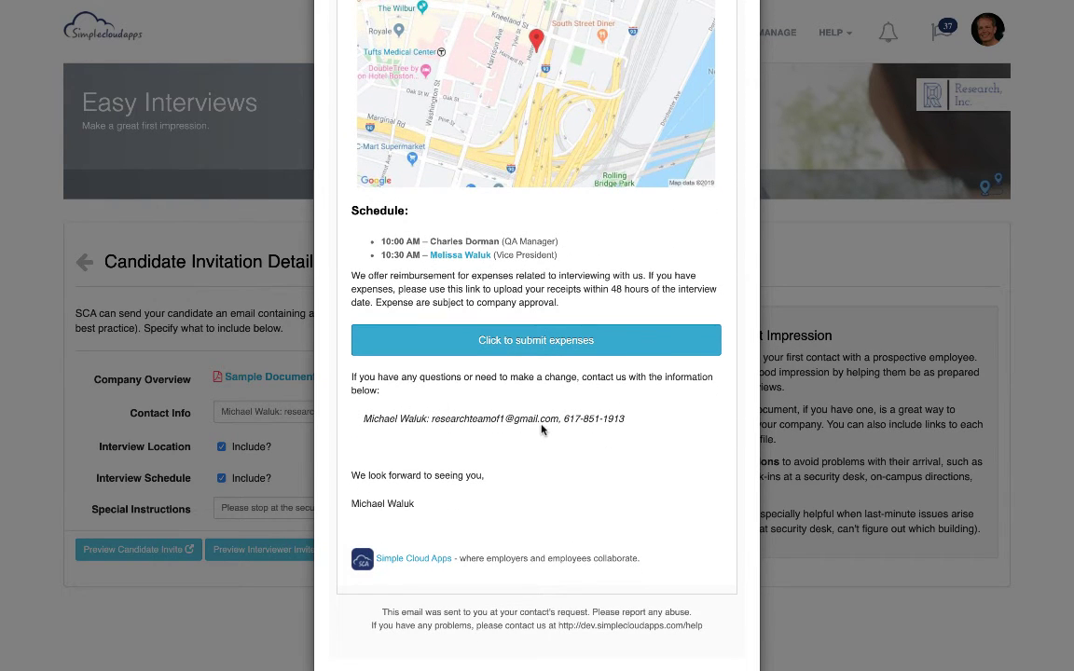
scroll(541, 431, up, 5)
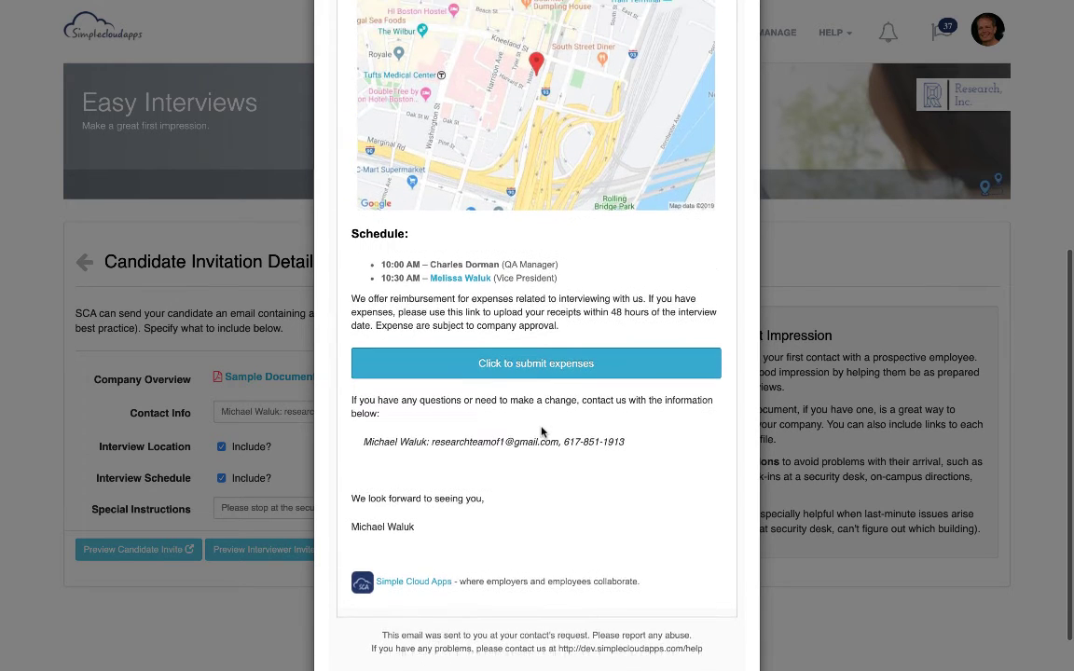
scroll(541, 431, up, 3)
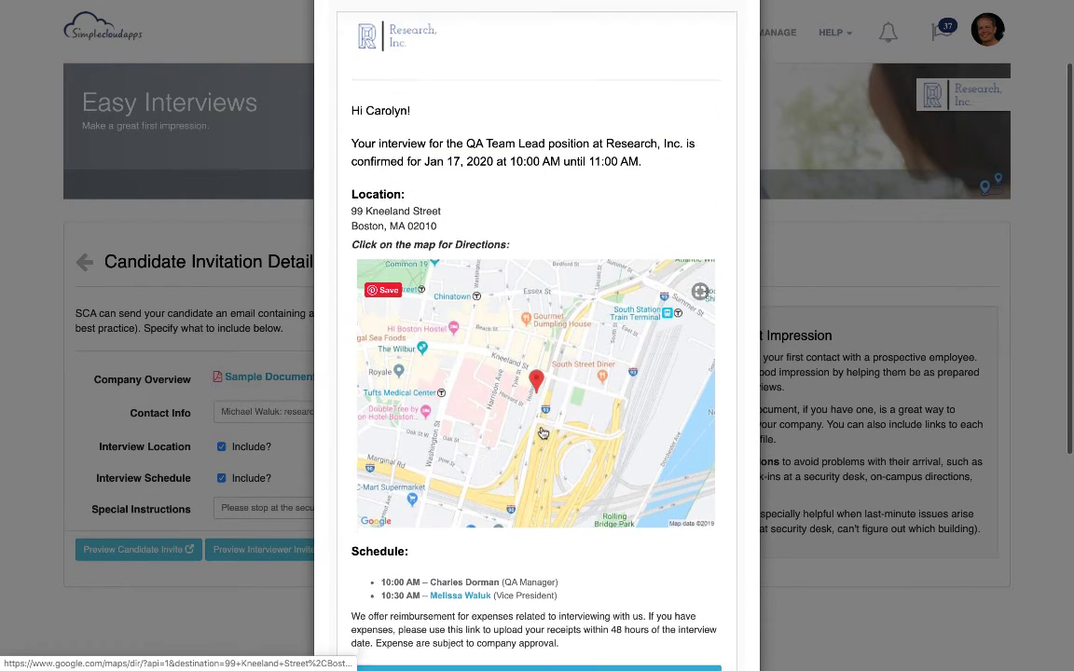
scroll(422, 540, down, 6)
scroll(422, 540, down, 2)
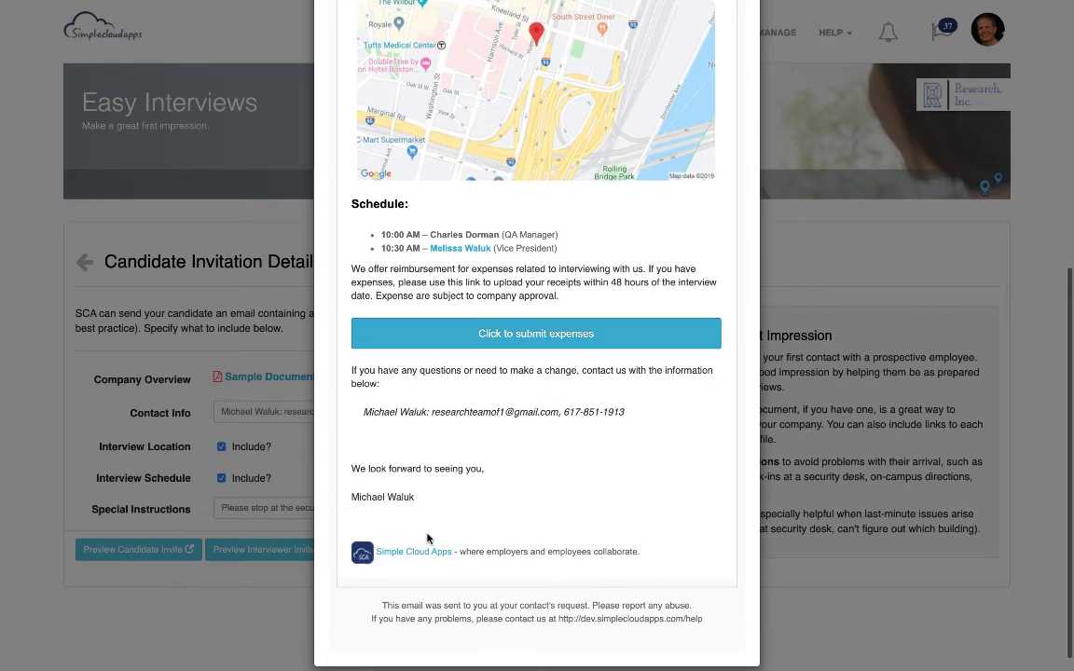
scroll(427, 539, up, 10)
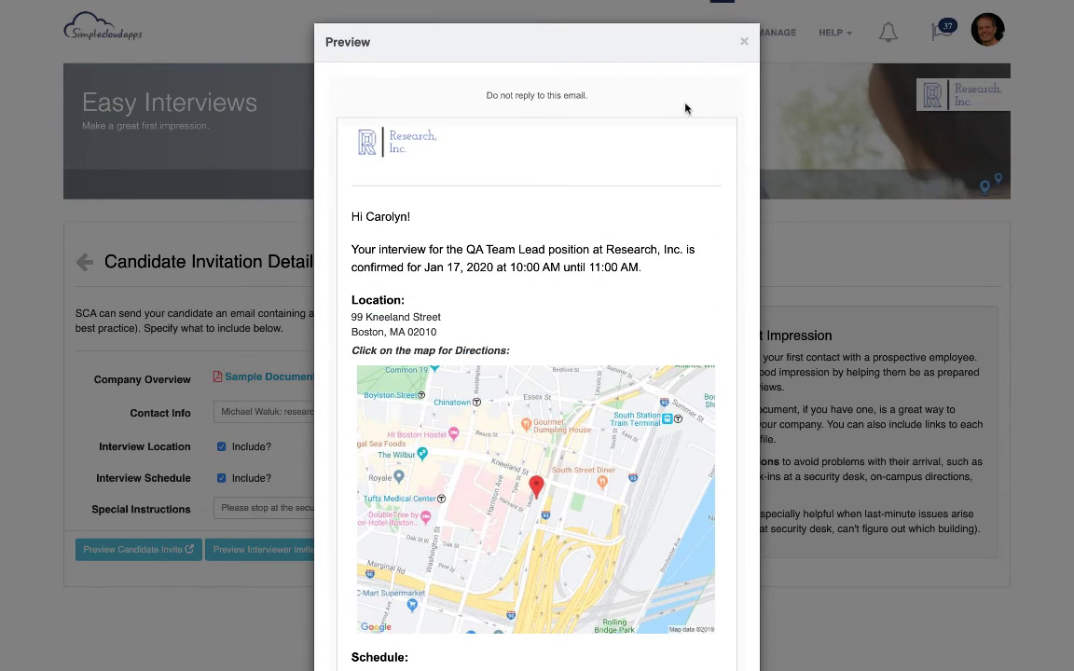
click(746, 41)
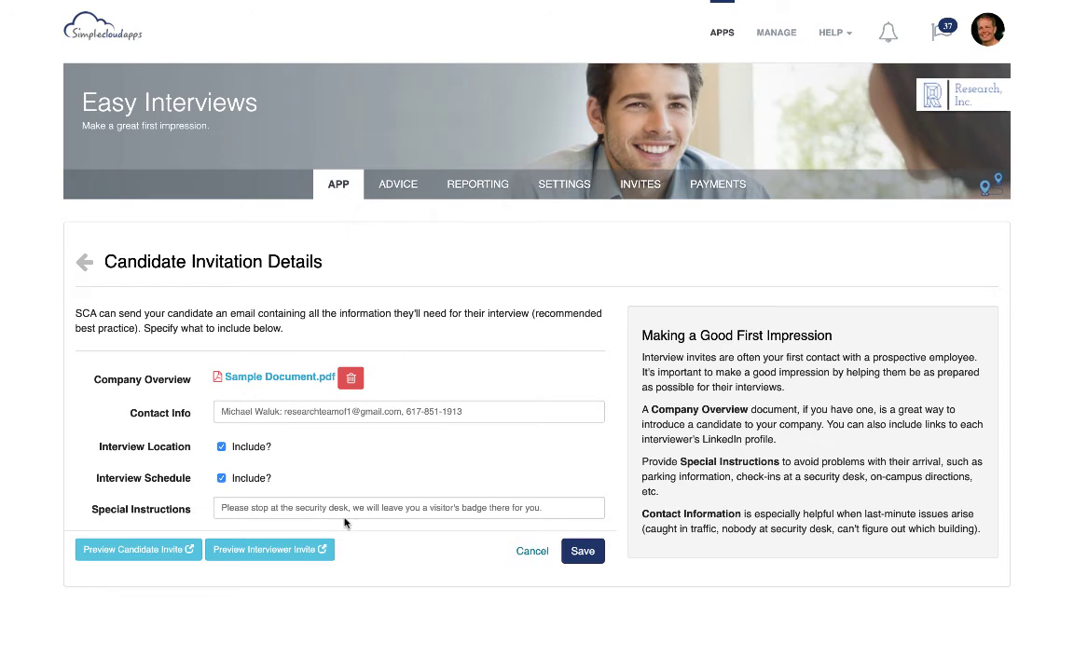
Save the candidate invitation details and send the Round 1 confirmations immediately
click(578, 552)
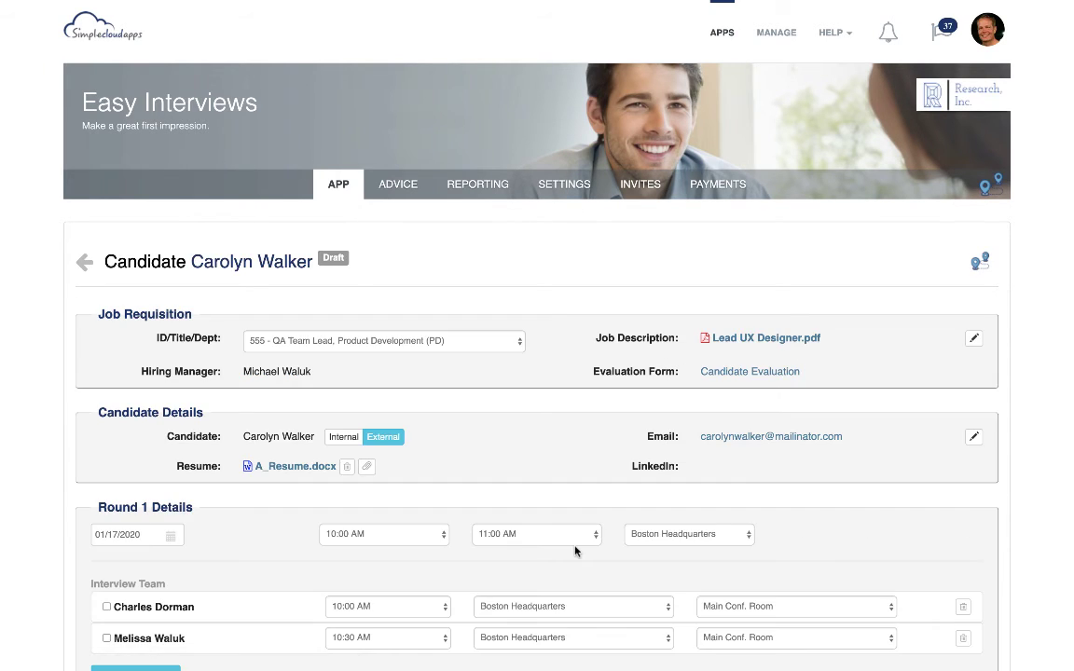
scroll(495, 551, down, 5)
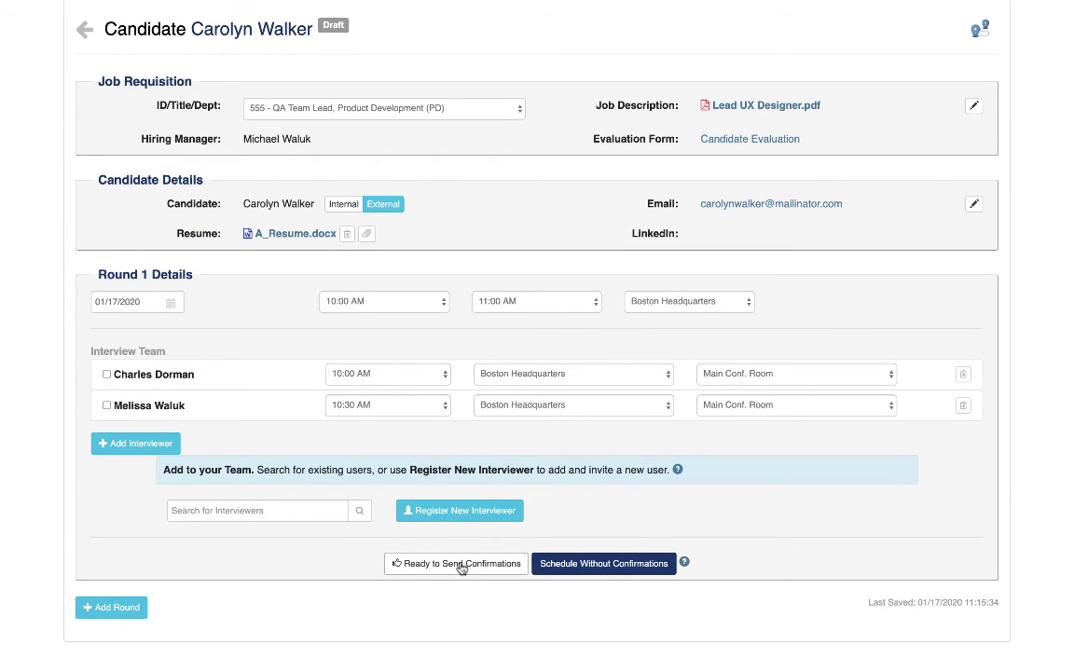
click(461, 564)
scroll(462, 634, down, 1)
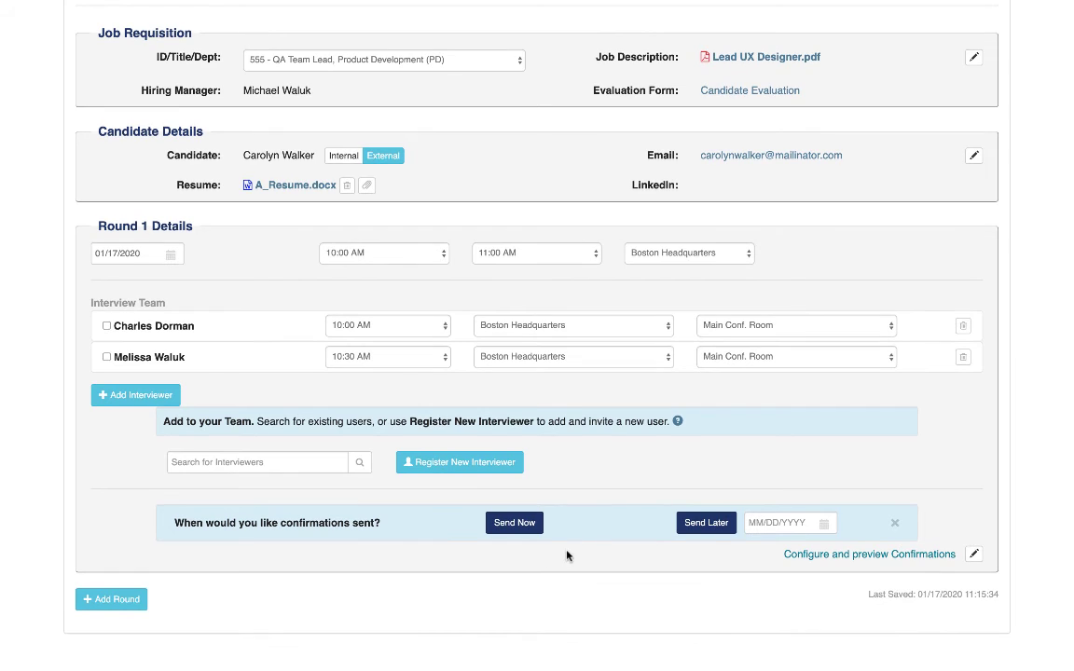
click(516, 523)
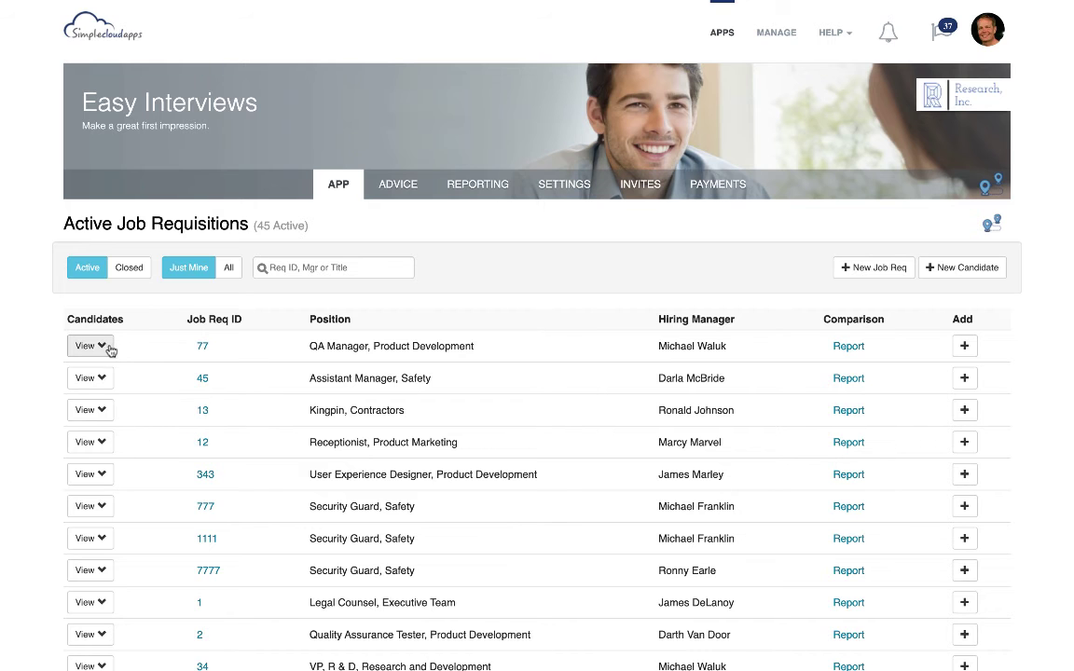
Examine the candidates listed under the QA Manager requisition with ID 77, and collapse the list again
click(101, 346)
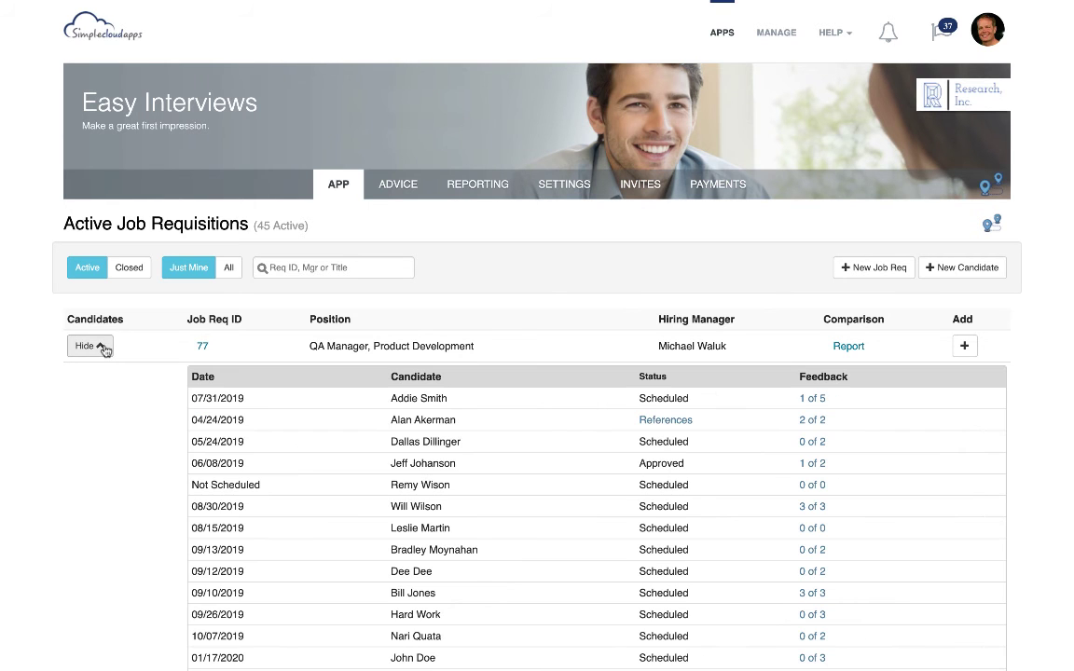
scroll(313, 425, down, 5)
scroll(314, 426, down, 3)
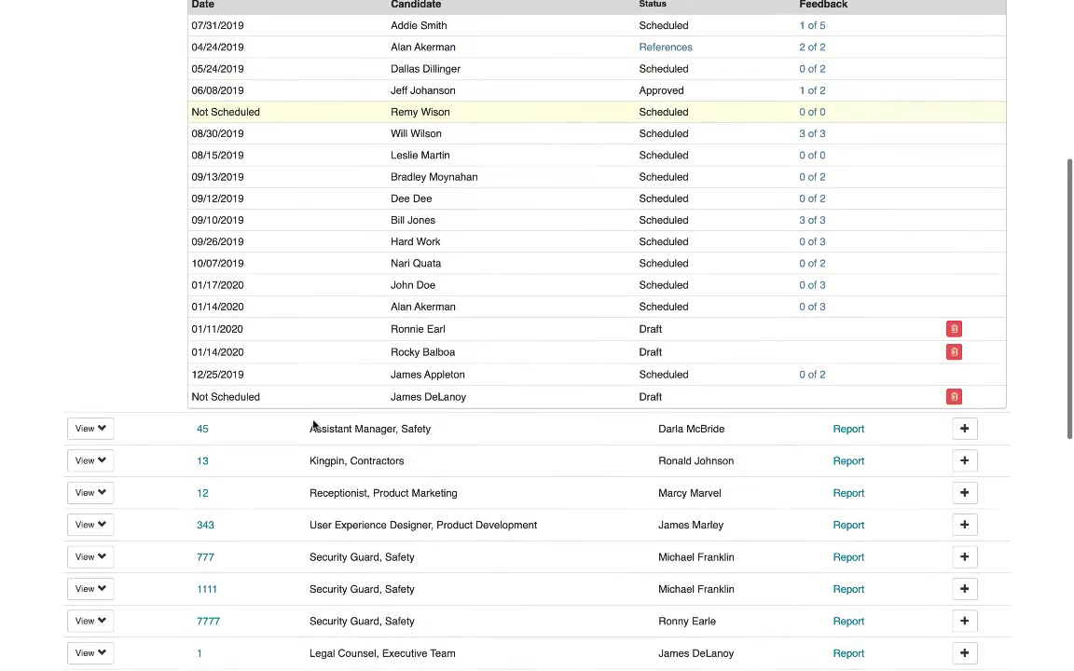
scroll(313, 421, up, 1)
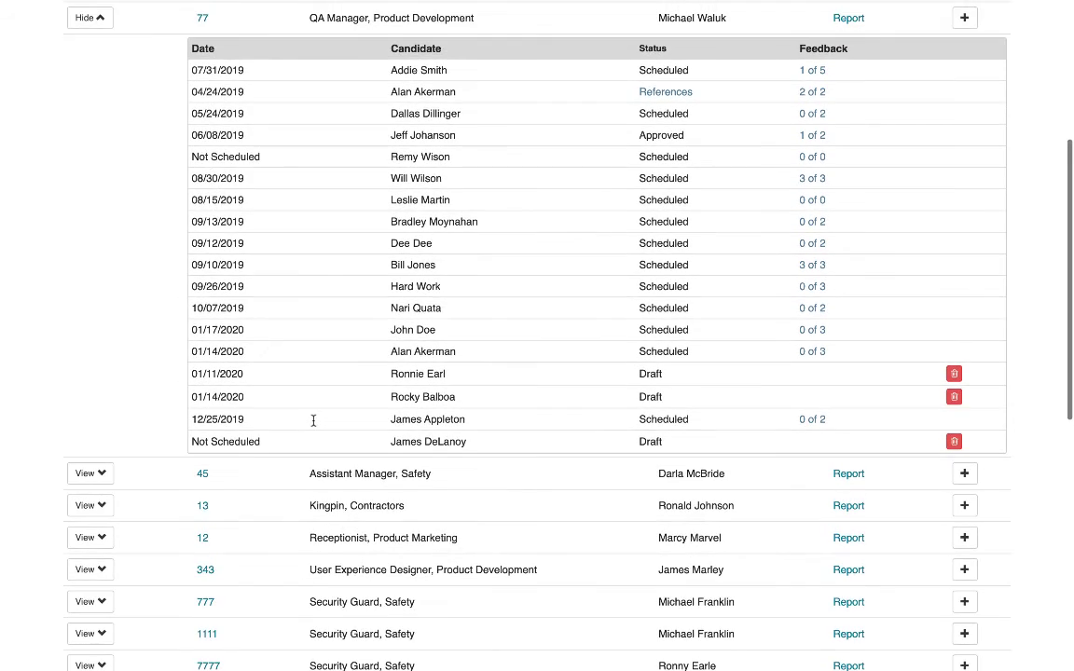
scroll(313, 421, up, 8)
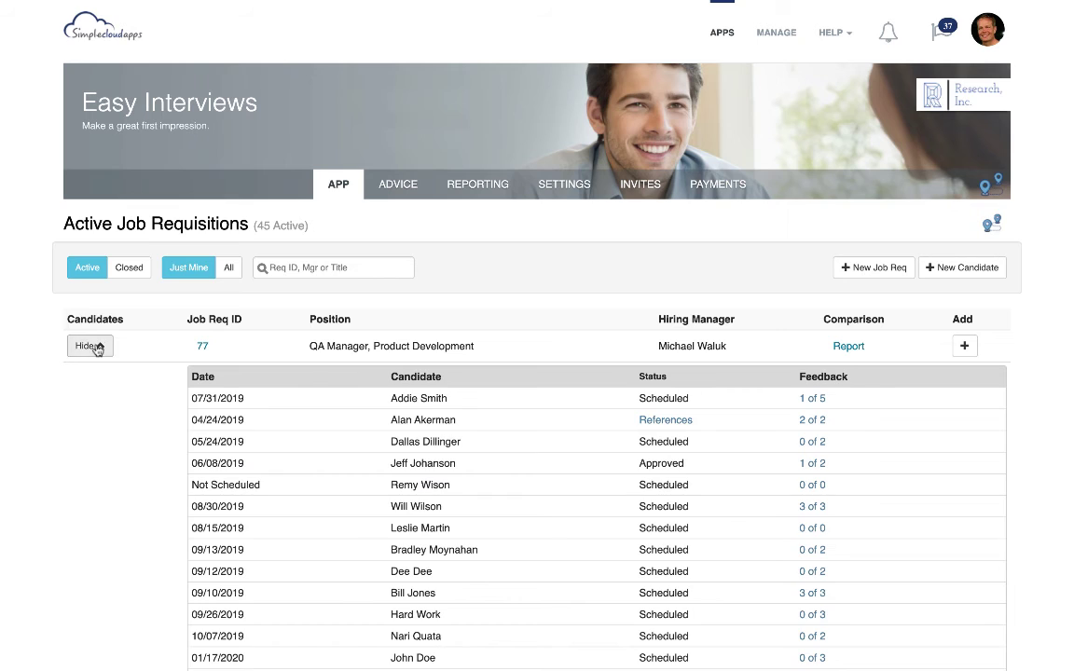
click(91, 346)
Search the job requisitions for "55" and open the candidate under the QA Team Lead requisition to review the Round 1 details
click(299, 268)
text(55)
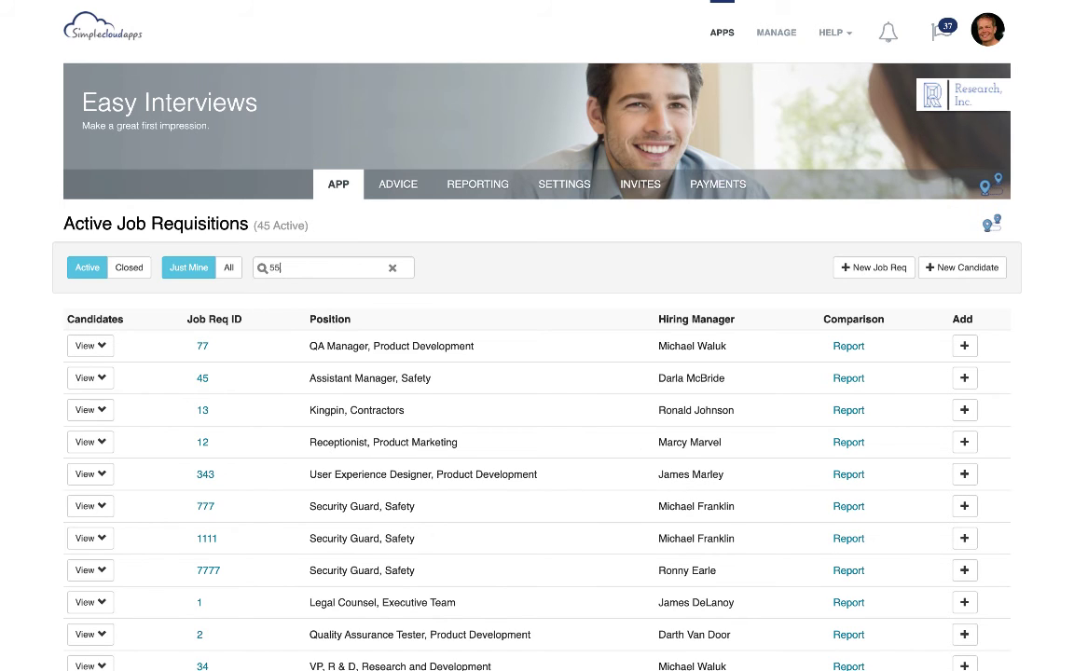
click(348, 345)
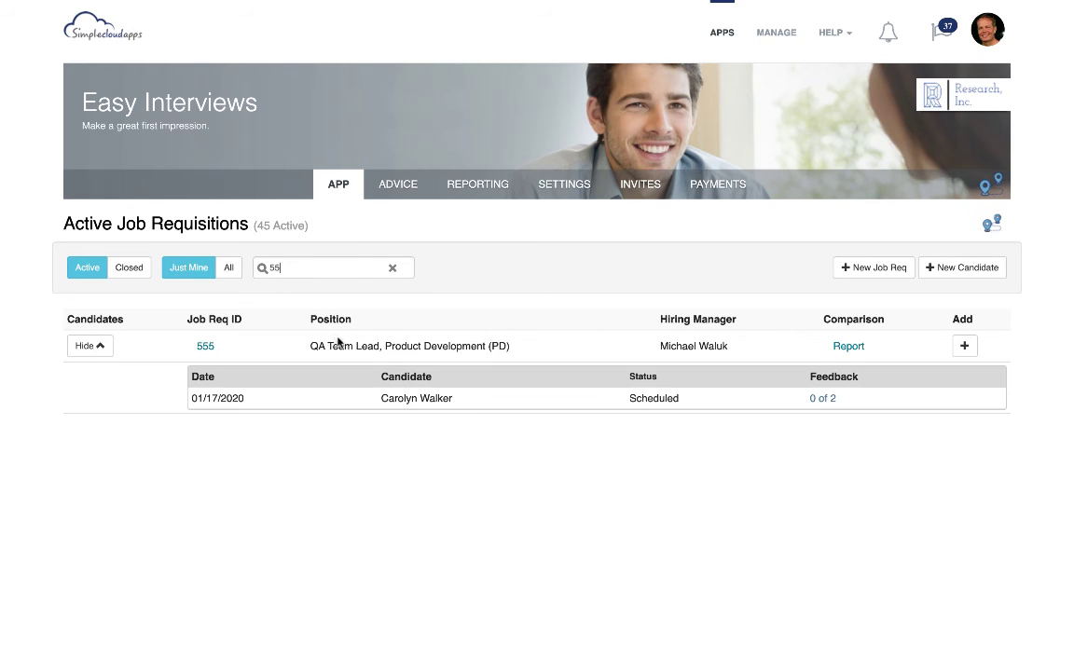
click(416, 399)
scroll(416, 404, down, 5)
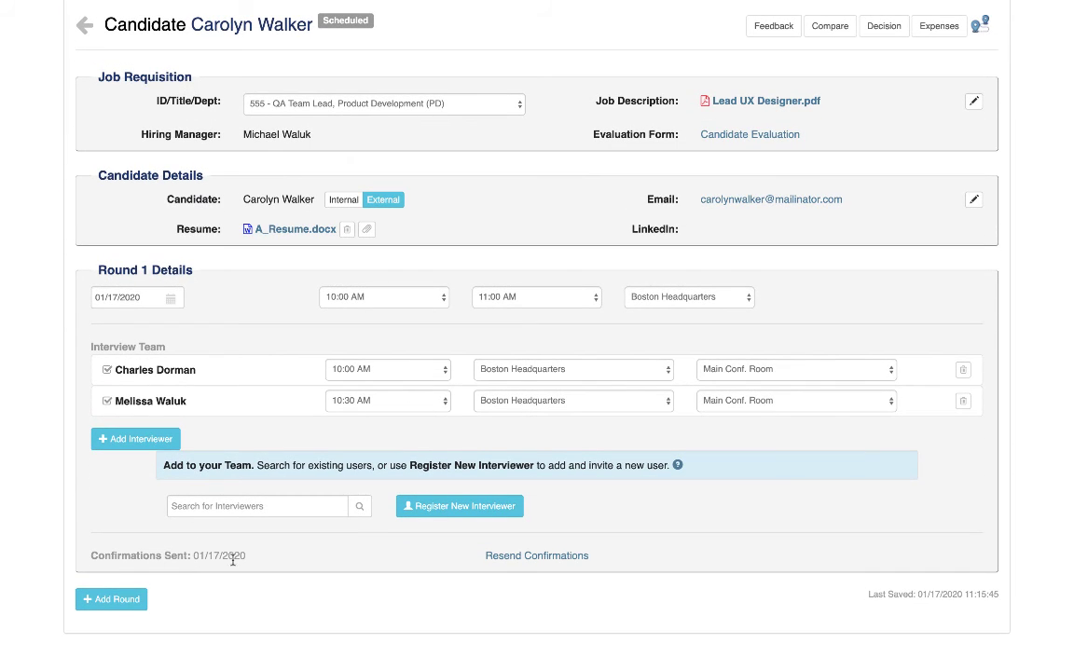
Examine the options for resending the Round 1 confirmations, and return to the job requisition list
click(521, 560)
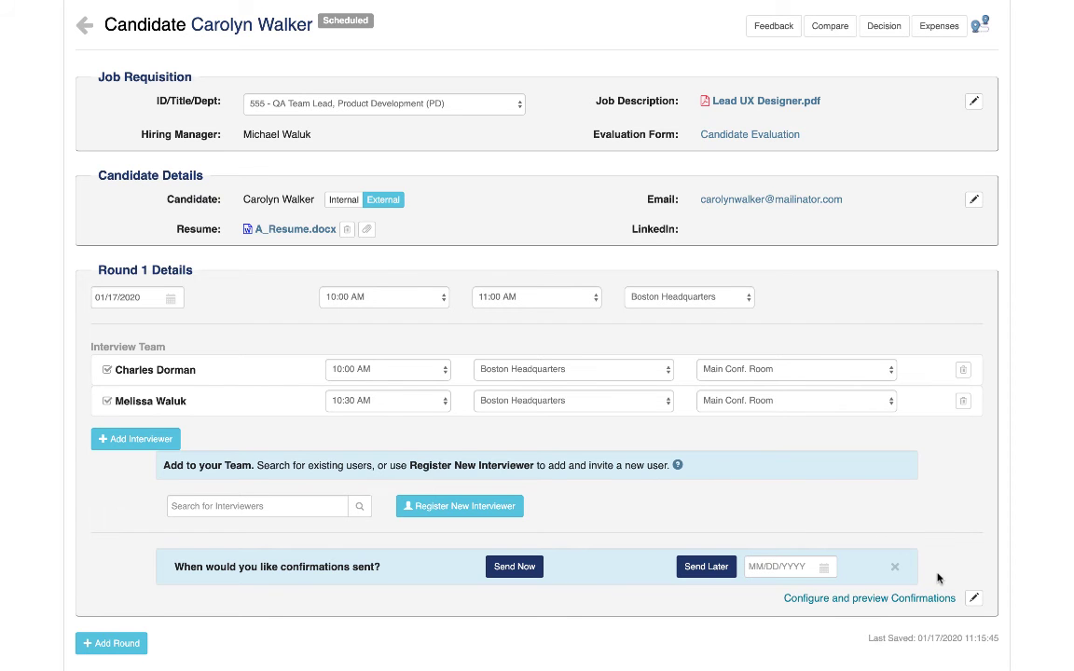
scroll(623, 310, up, 5)
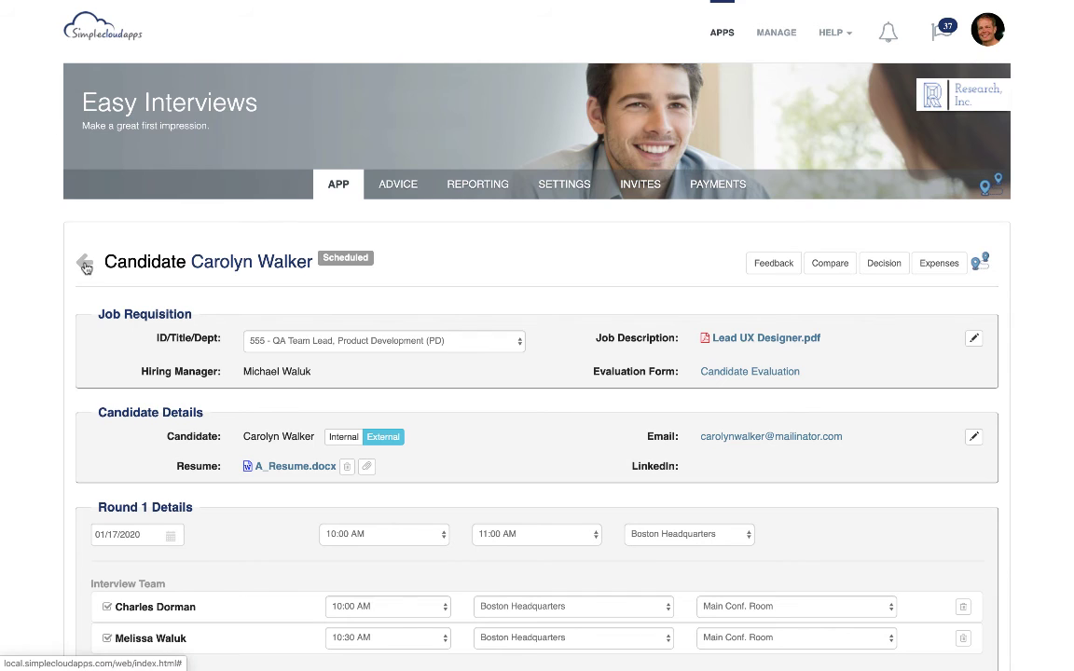
click(84, 261)
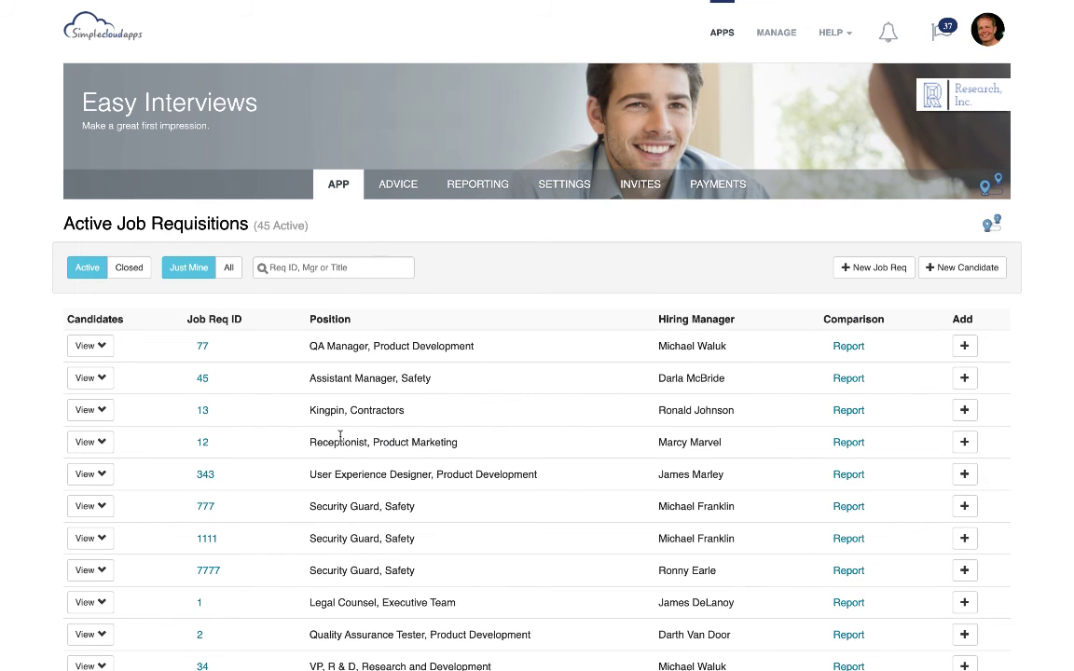
Search for requisition 555, show its candidates, and start a new candidate for that QA Team Lead position
click(367, 268)
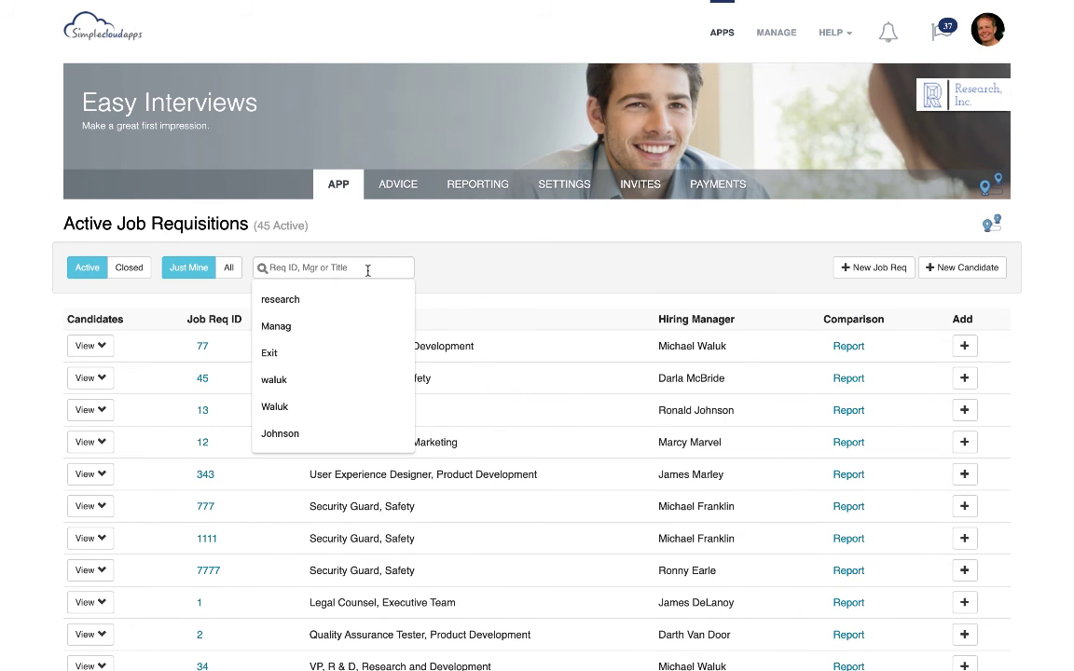
text(555)
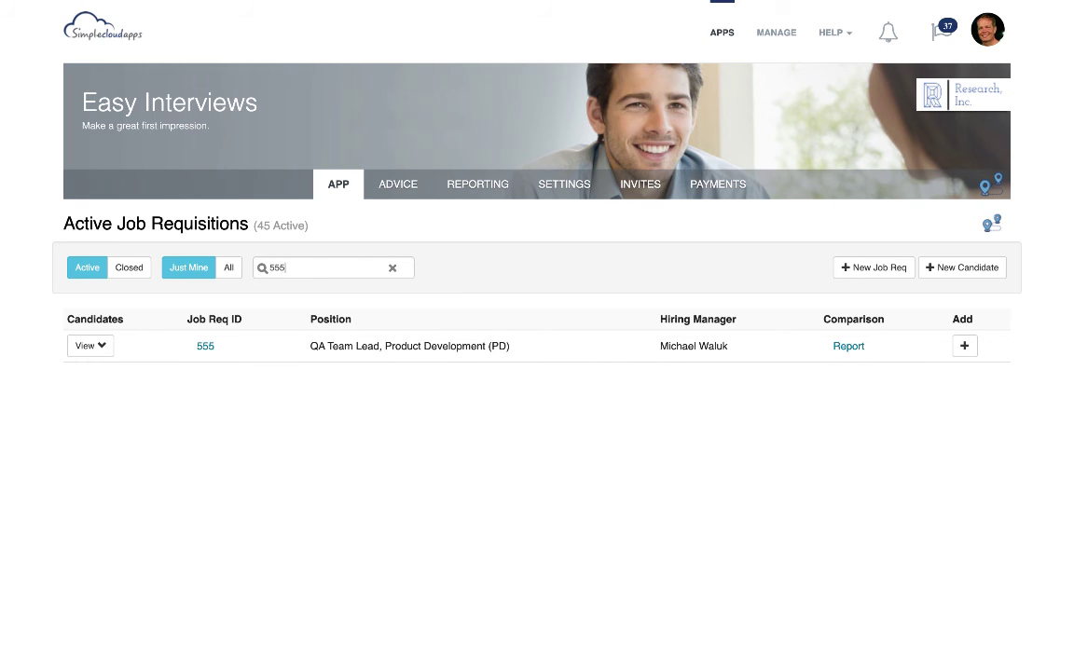
click(89, 346)
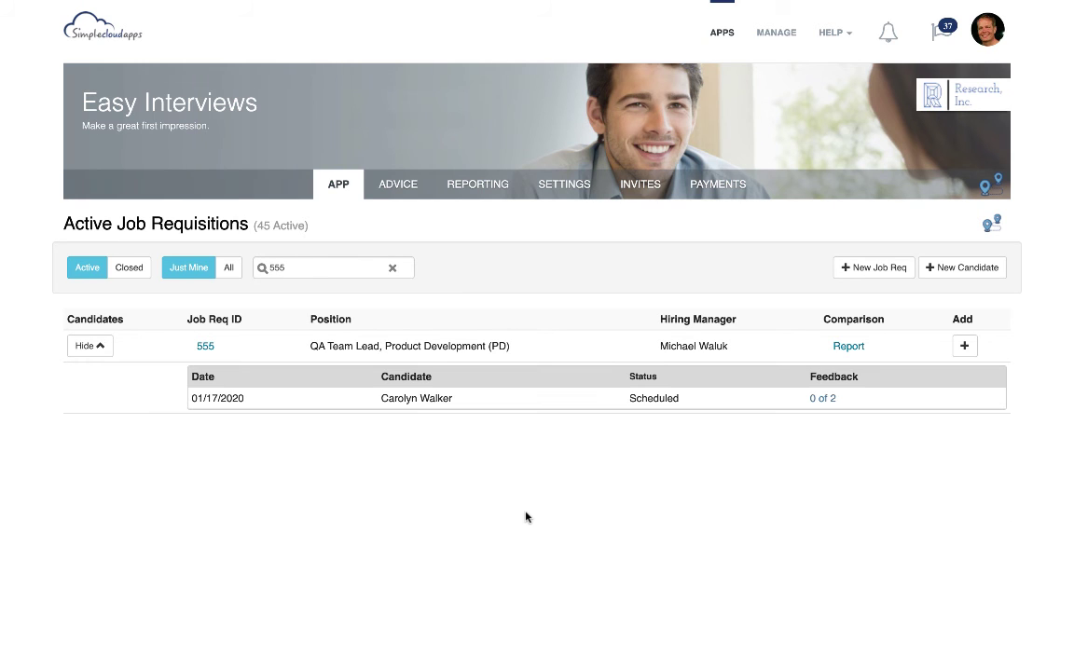
click(966, 347)
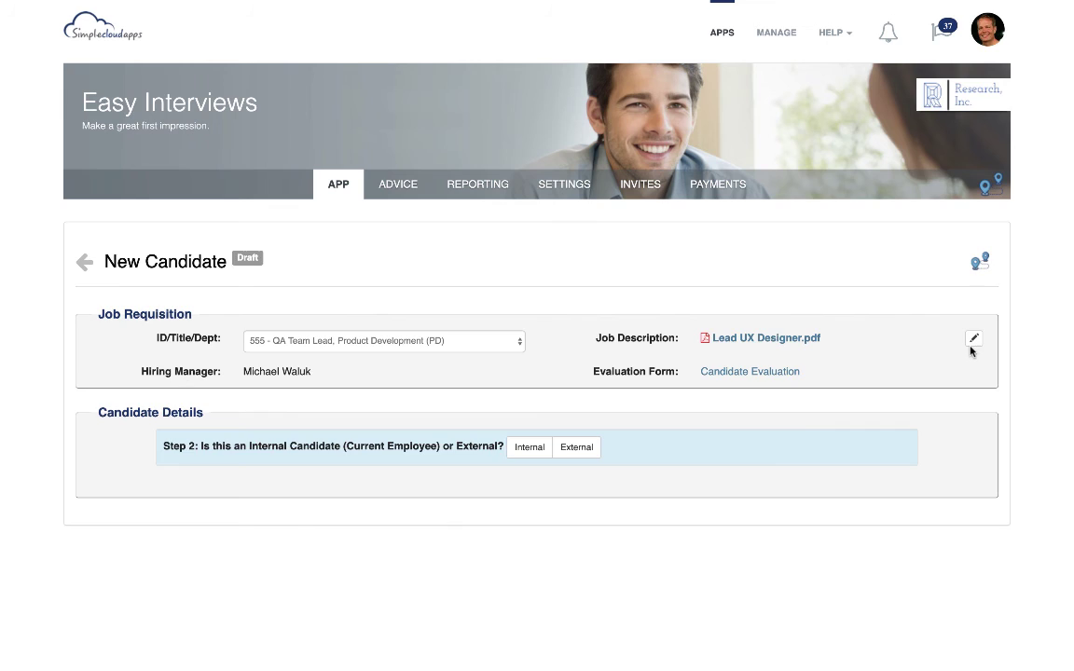
Mark the new candidate as internal, search the employees for "jo", and choose the first match
click(527, 449)
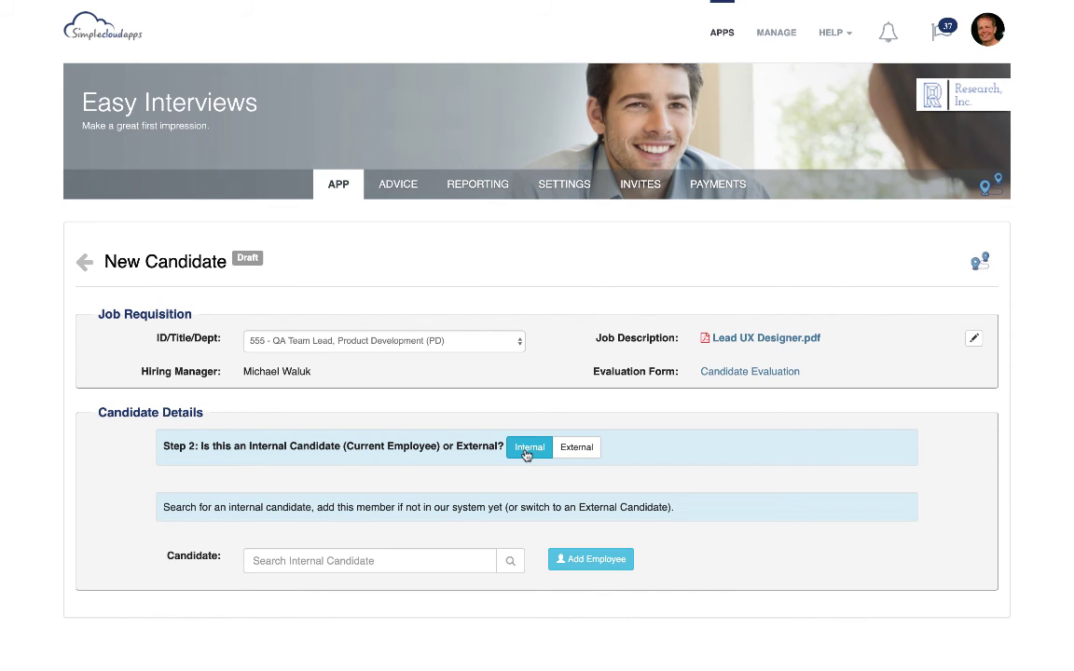
click(374, 559)
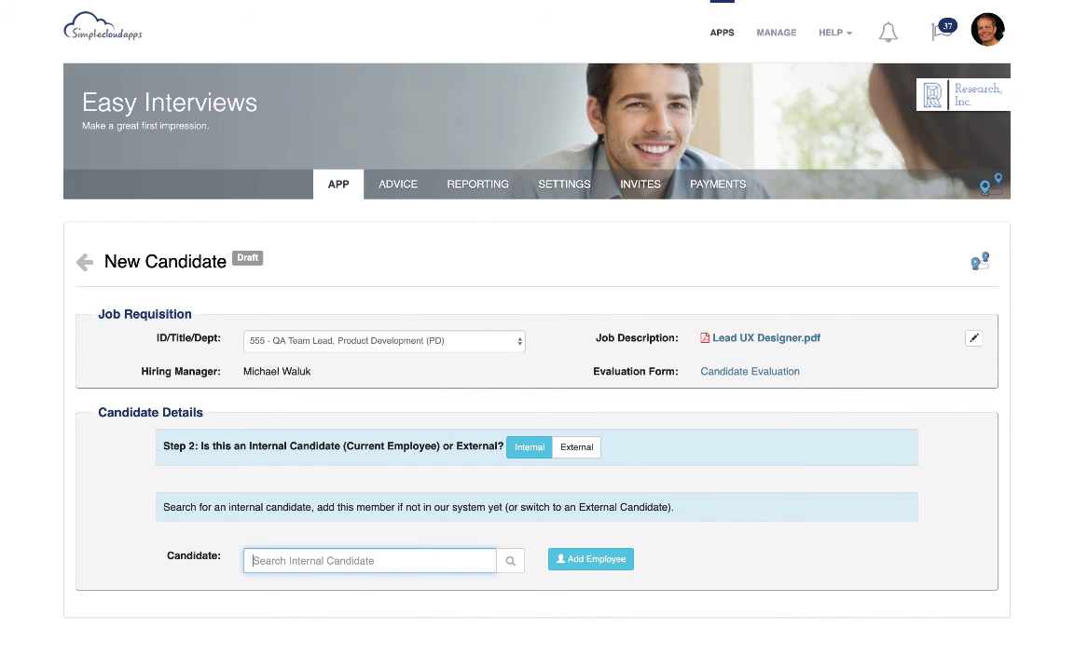
text(jo)
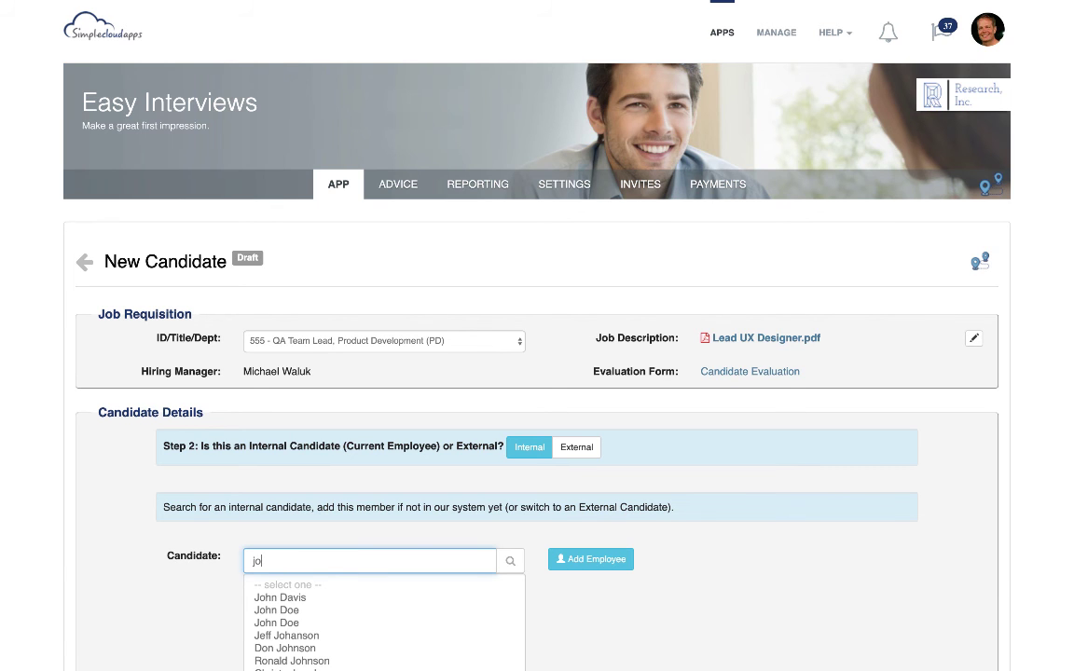
scroll(308, 599, down, 2)
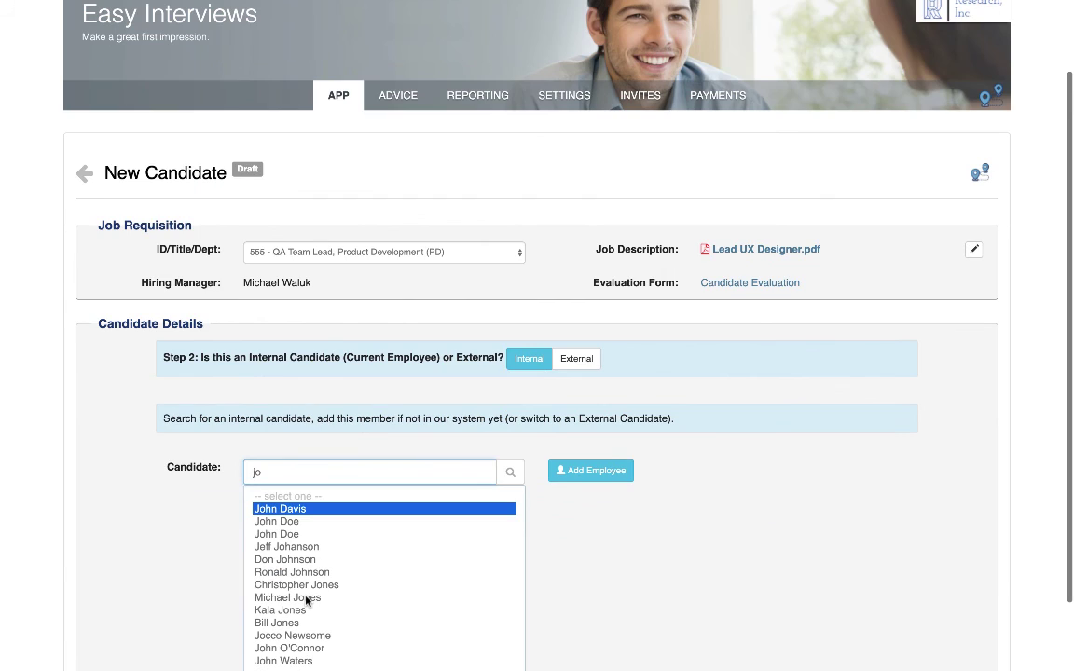
key(Return)
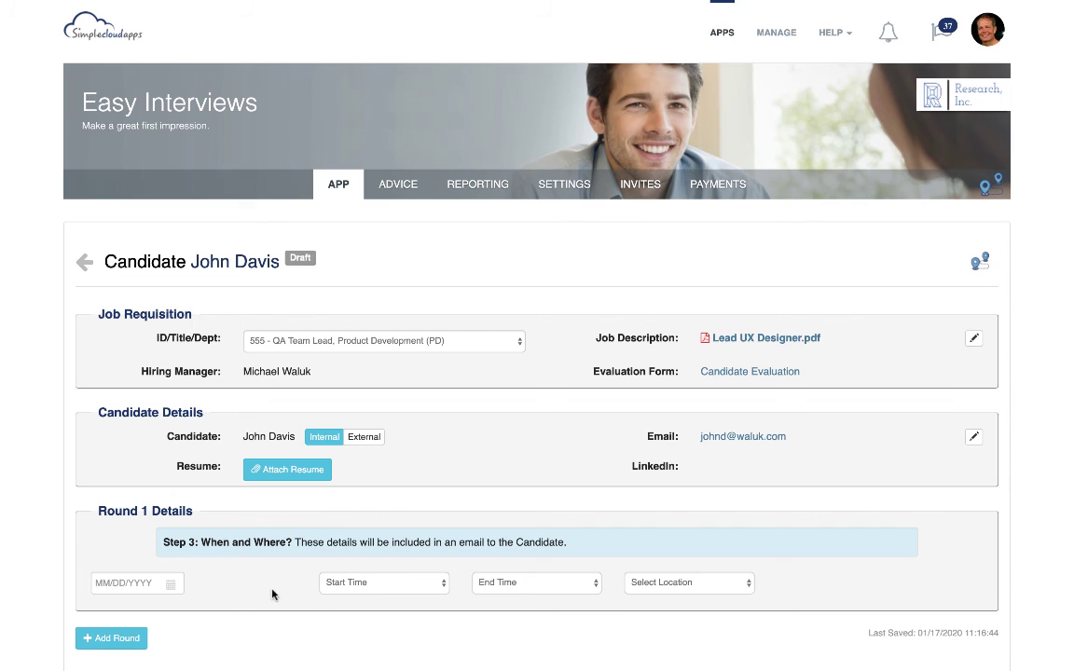
Set the Round 1 interview date to 01/18/2020 and its start time to 8:30 AM
click(154, 582)
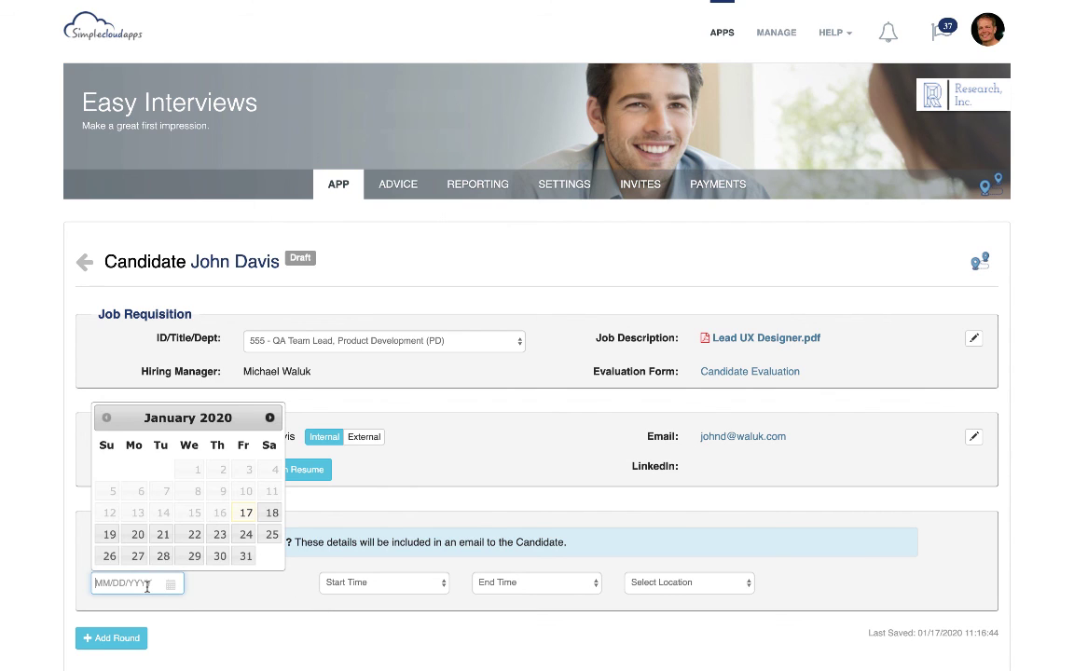
click(265, 513)
click(354, 583)
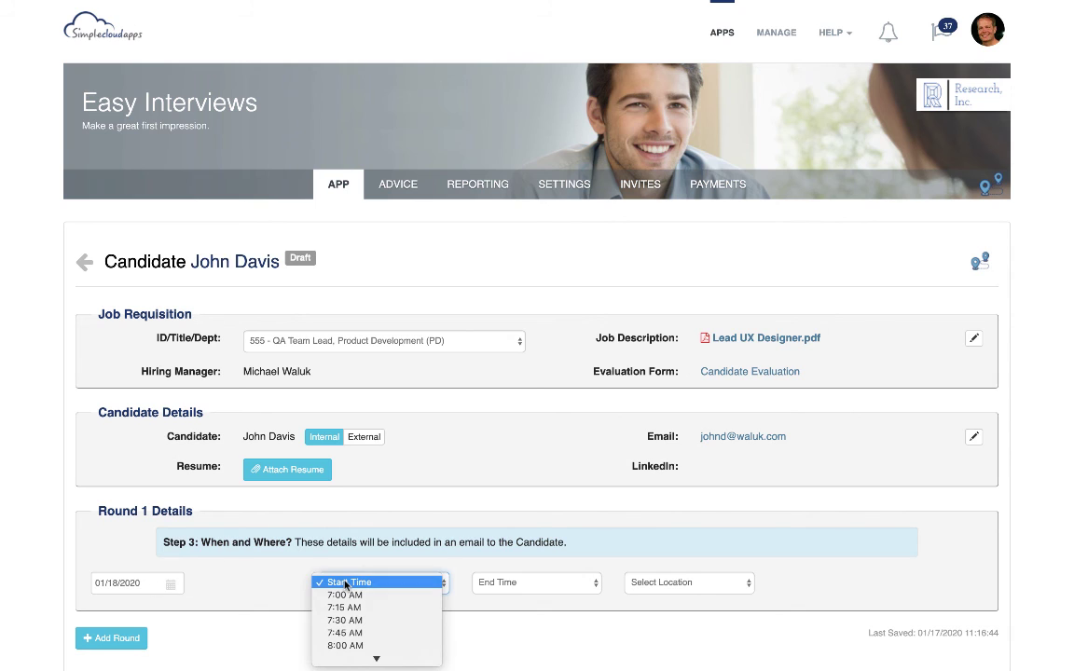
scroll(344, 630, down, 3)
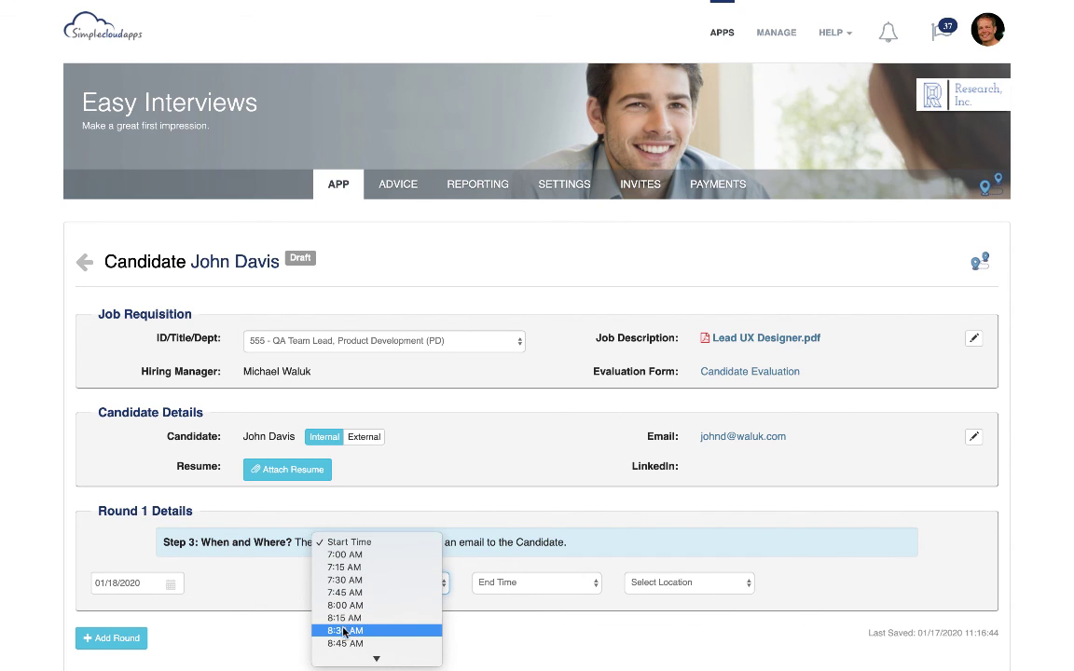
click(344, 631)
Set the Round 1 end time to 10:00 AM and the location to Boston Headquarters
click(511, 584)
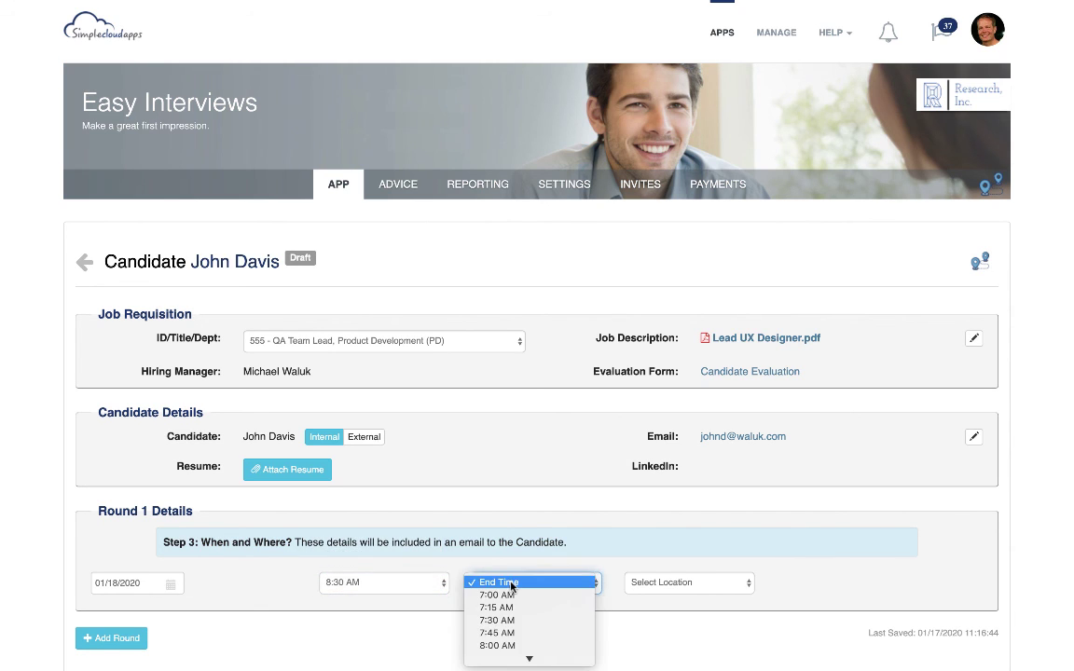
scroll(511, 586, down, 3)
click(510, 616)
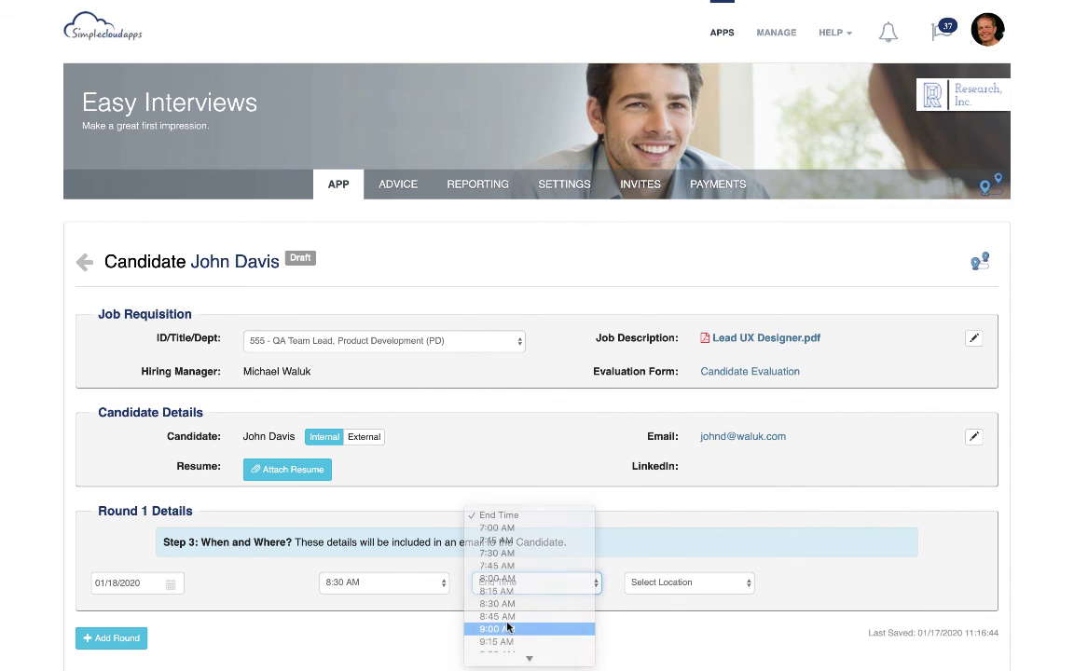
scroll(519, 594, down, 1)
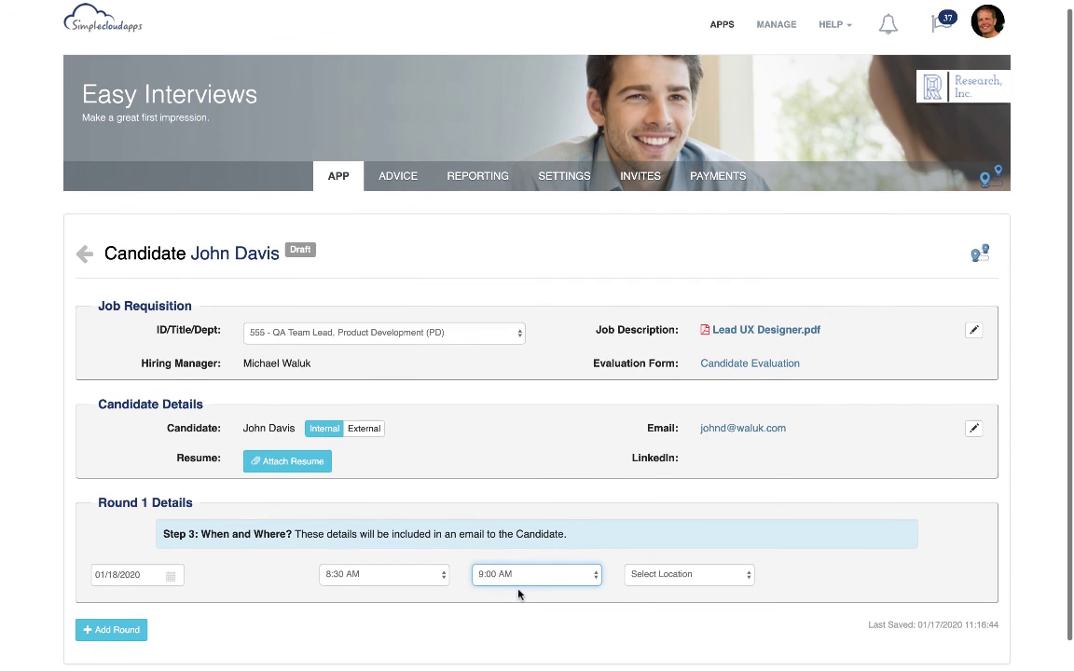
click(524, 575)
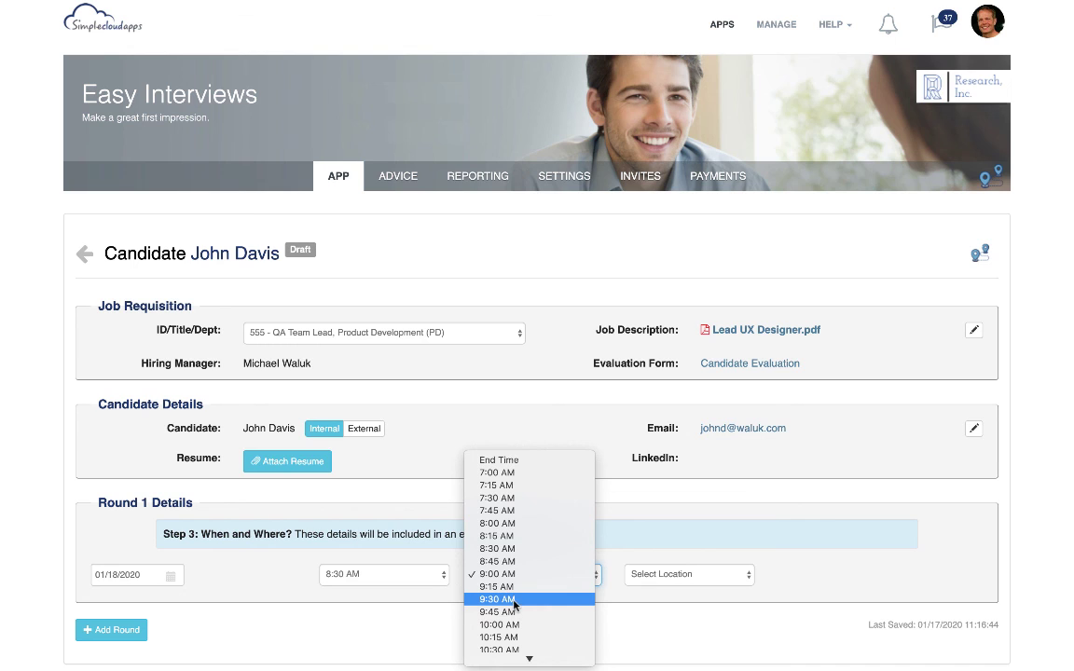
key(Escape)
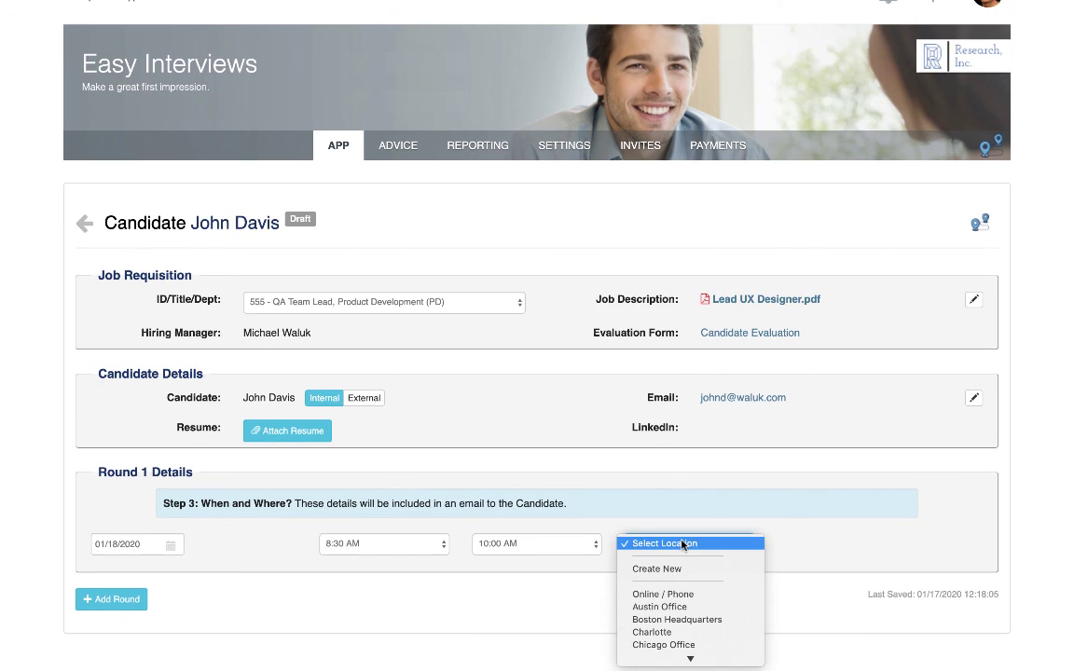
click(675, 623)
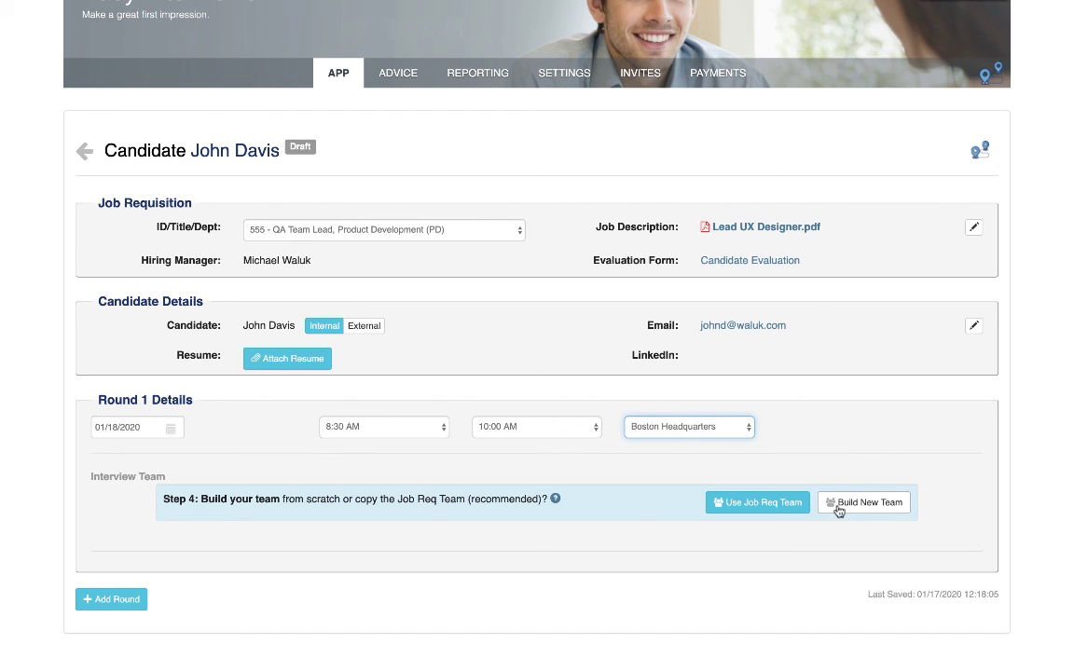
Use the job requisition's team as the Round 1 interview team and mark the round ready to send confirmations
click(762, 502)
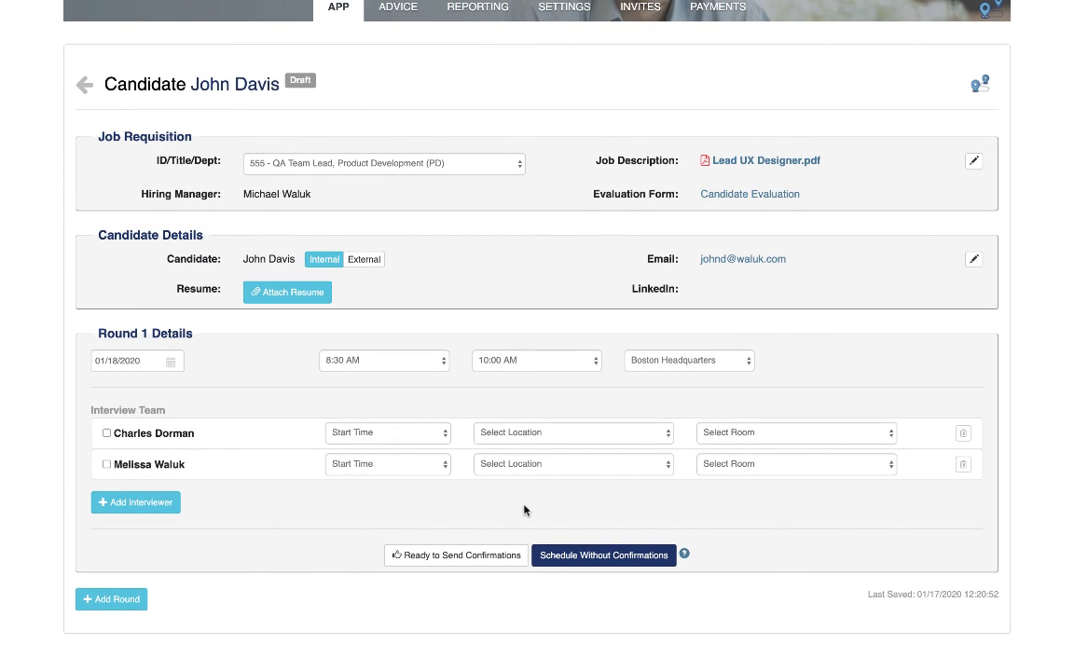
click(444, 560)
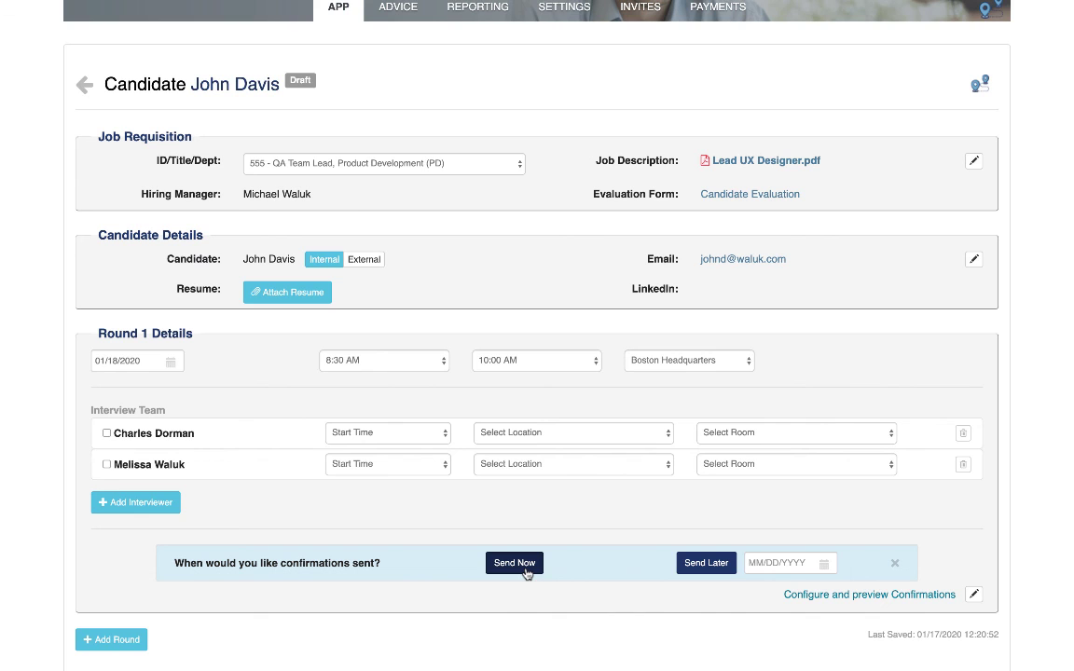
mouse_move(653, 11)
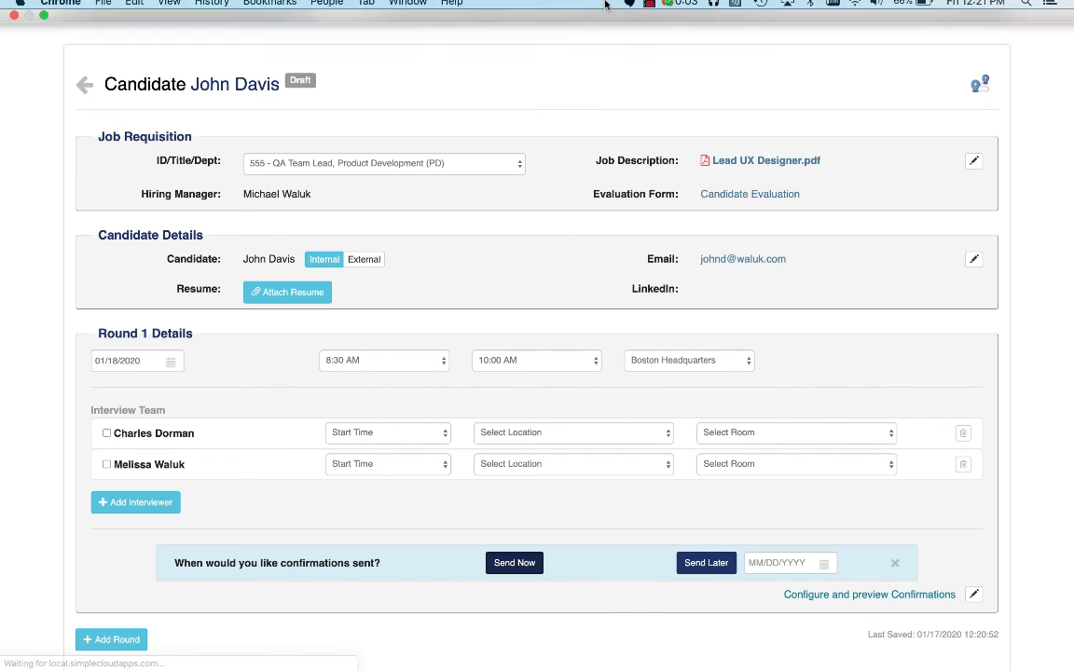